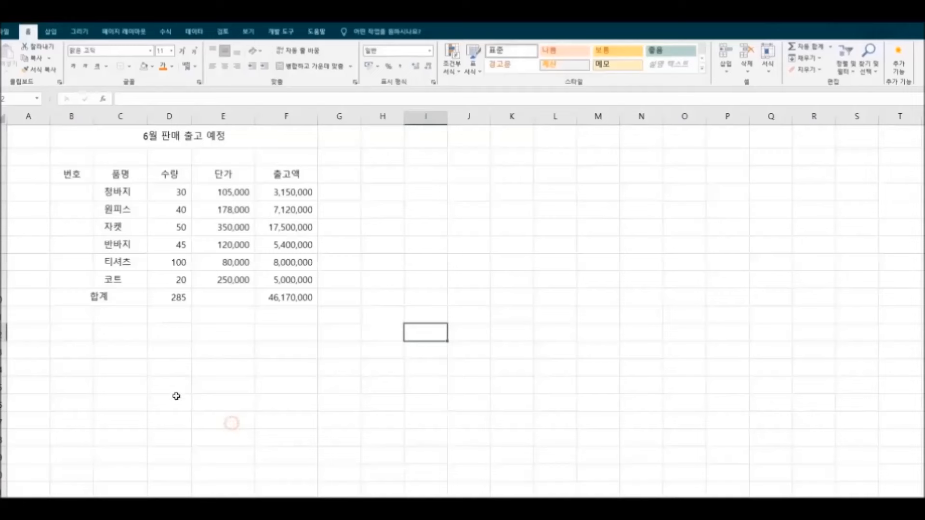
Apply all borders (모든 테두리) to the sales table from the 번호 header through the 합계 row.
left_click_drag(69, 174, 283, 299)
left_click(323, 390)
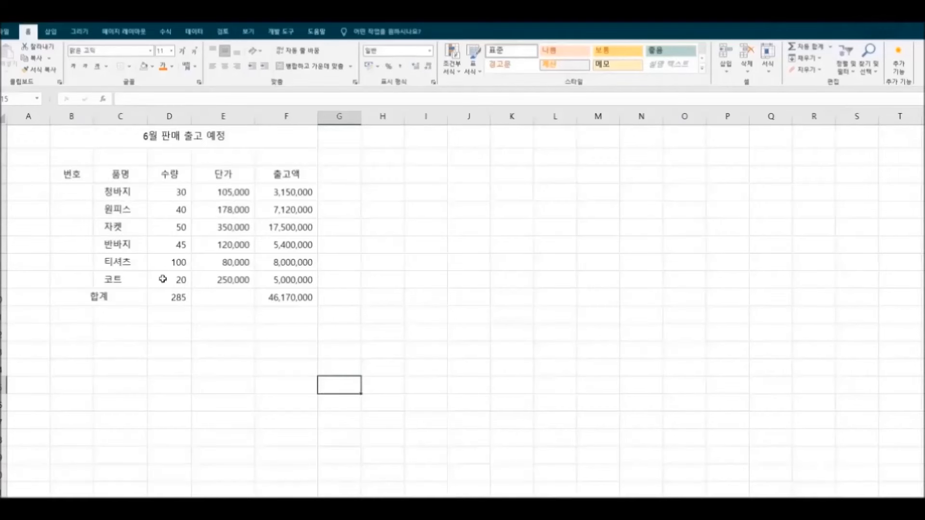
left_click_drag(61, 174, 269, 299)
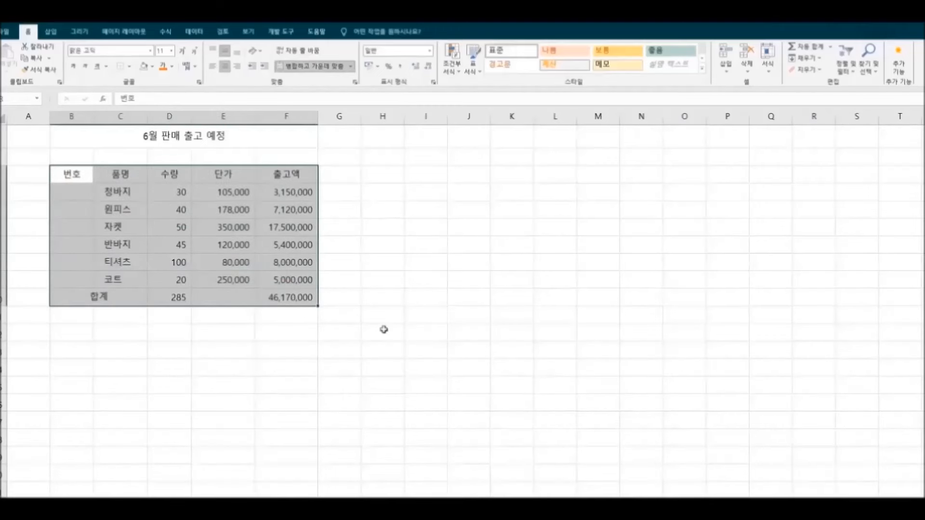
left_click(131, 69)
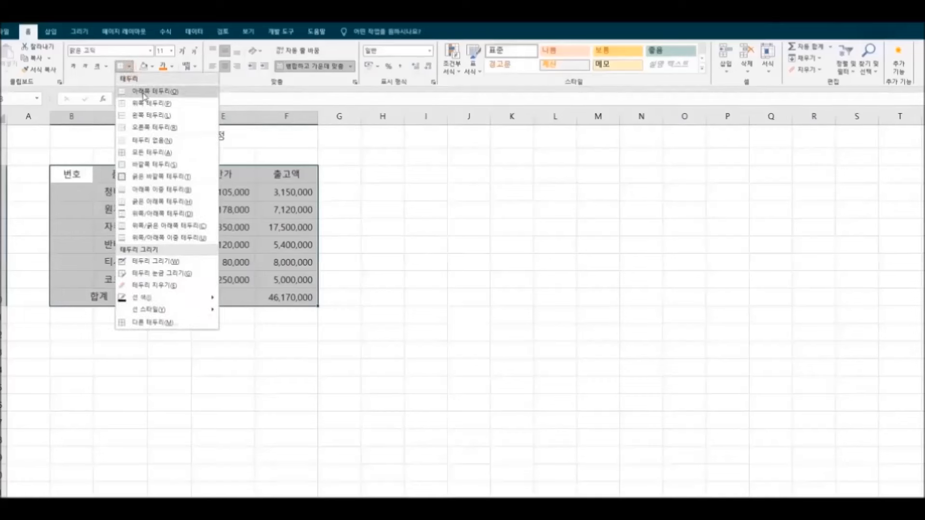
left_click(179, 153)
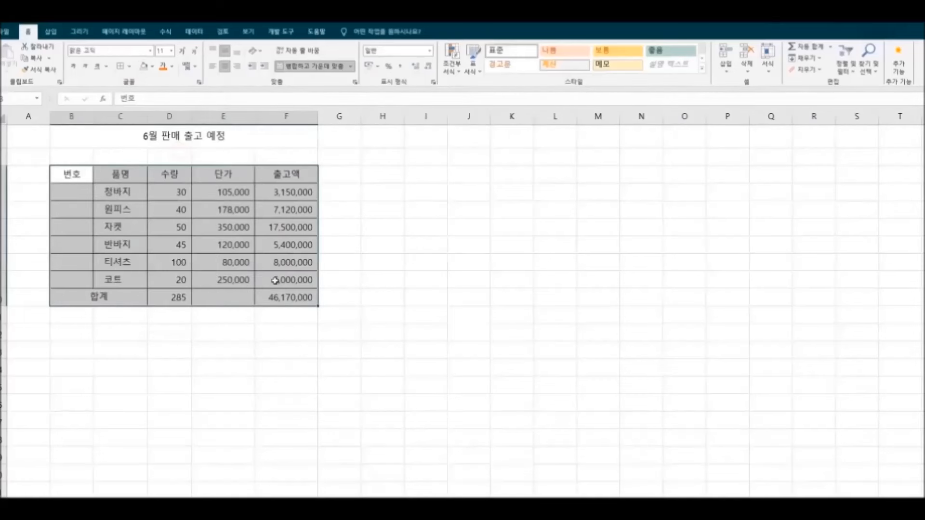
left_click(407, 330)
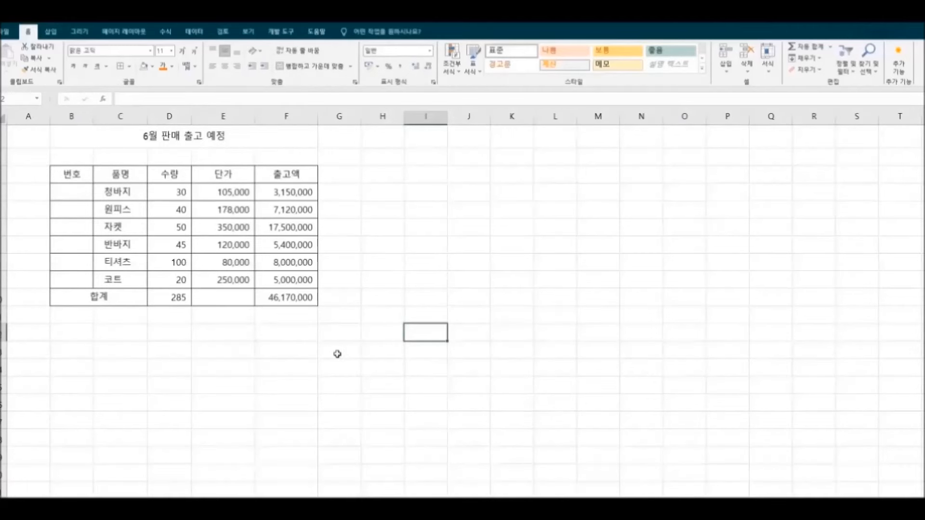
Add a thick outside border (굵은 바깥쪽 테두리) around the whole table, from the 번호 header to the 합계 row.
left_click(73, 174)
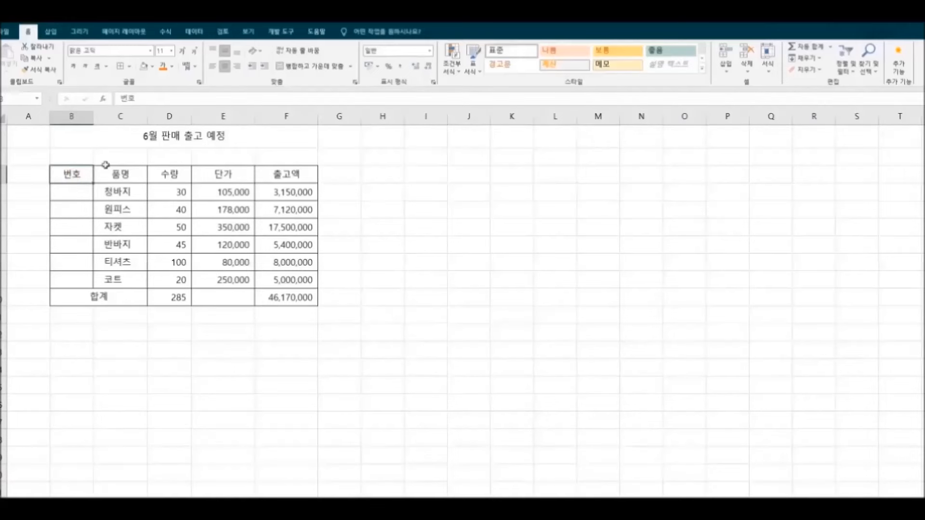
left_click_drag(76, 175, 287, 296)
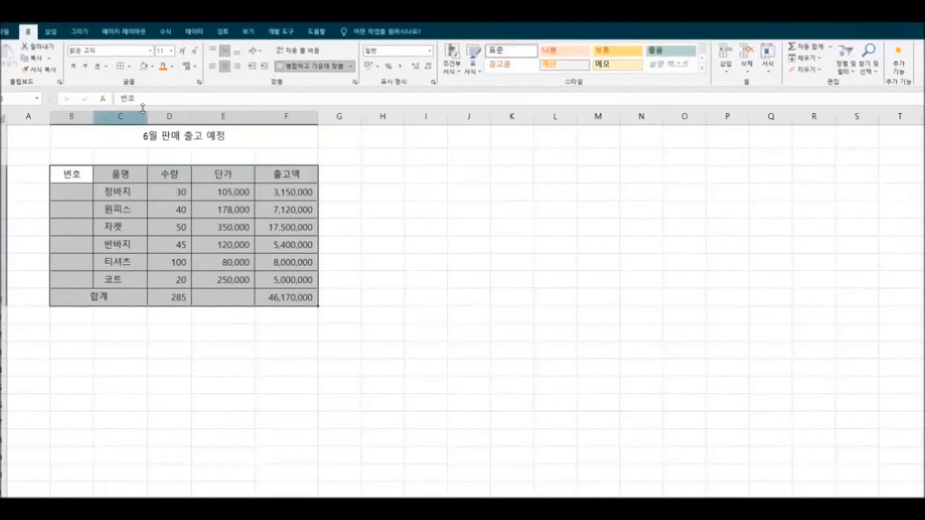
left_click(129, 66)
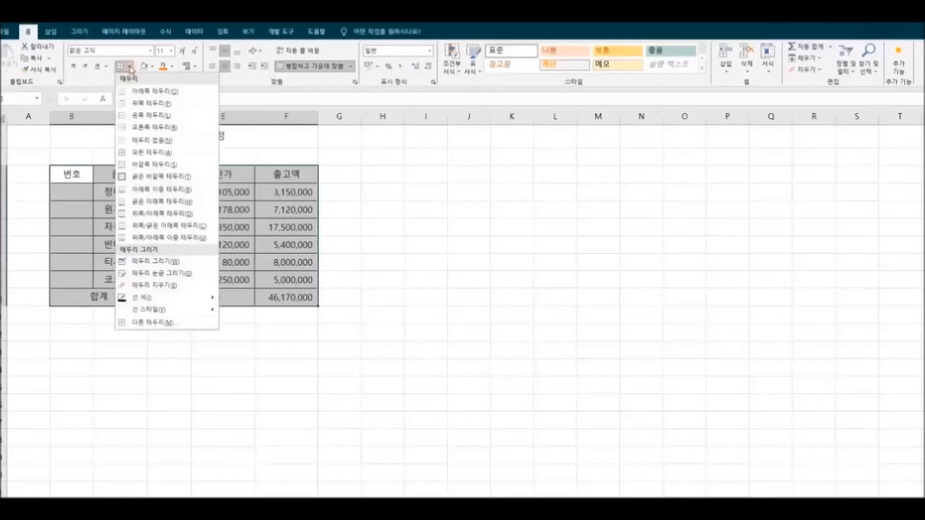
left_click(198, 178)
left_click(429, 277)
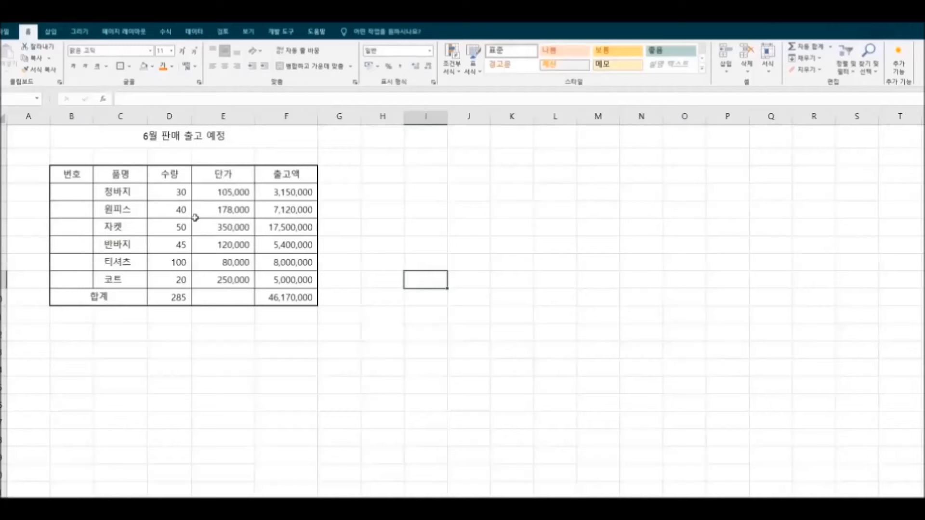
Apply a bottom double border (아래쪽 이중 테두리) to the header row from 번호 to 출고액.
left_click_drag(71, 175, 284, 175)
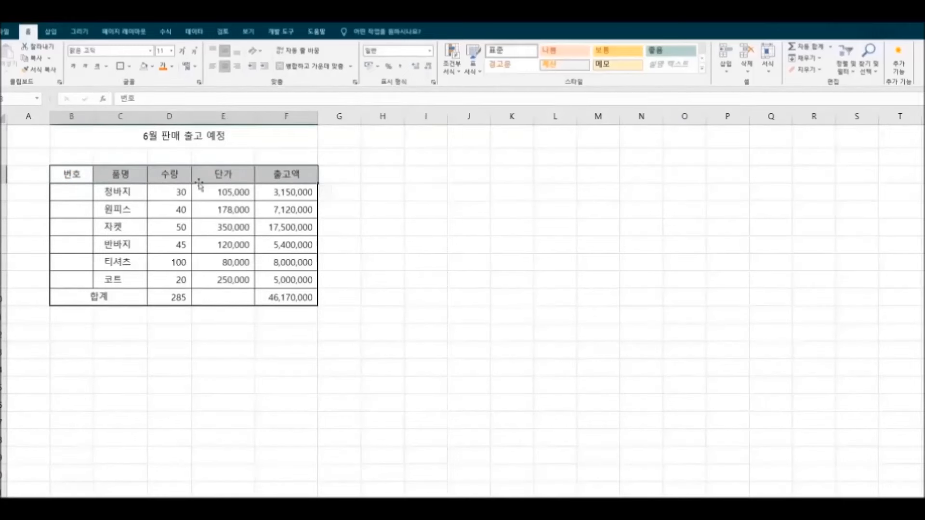
left_click(131, 66)
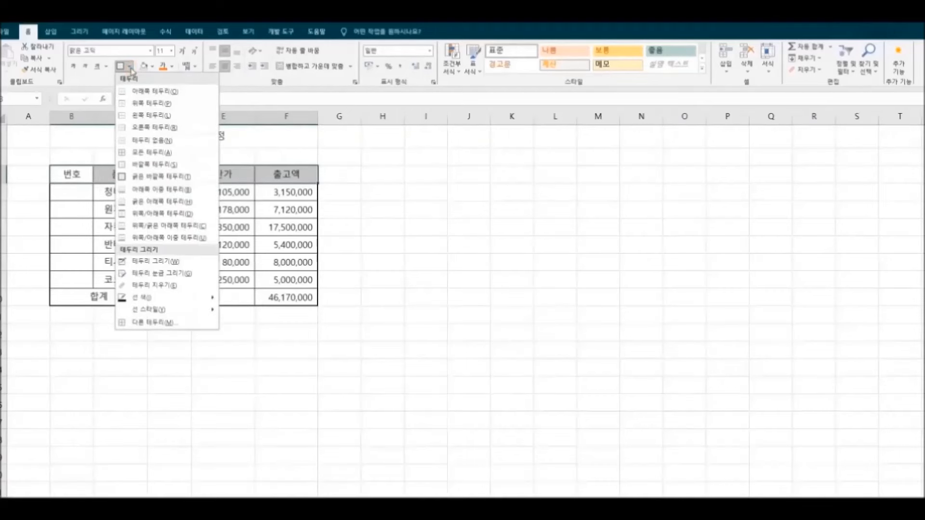
left_click(196, 191)
left_click(380, 243)
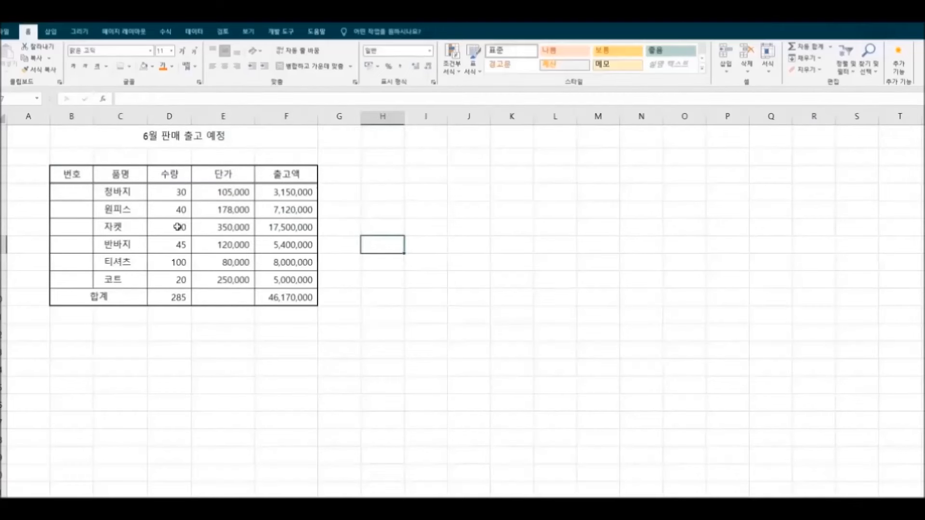
Set a double line as the right border of the 번호 column, from its header down to the 코트 row.
left_click_drag(77, 177, 76, 280)
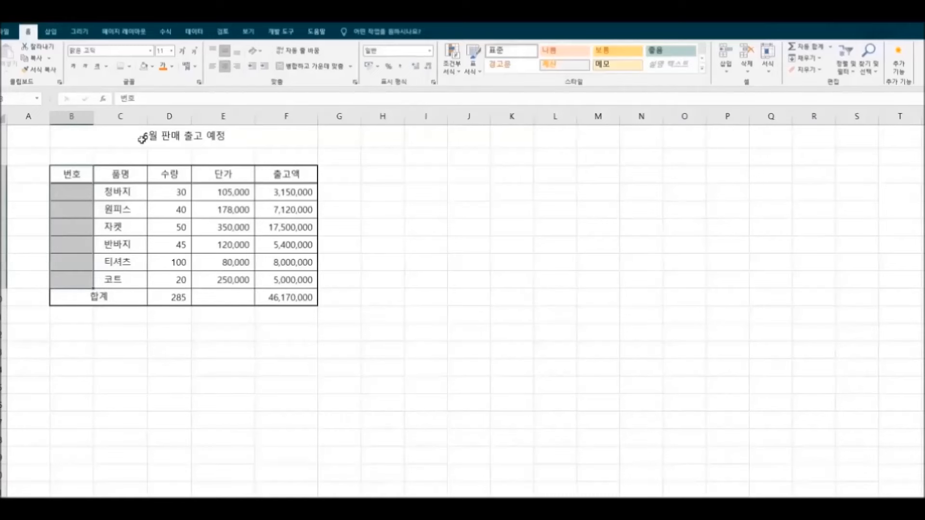
left_click(129, 66)
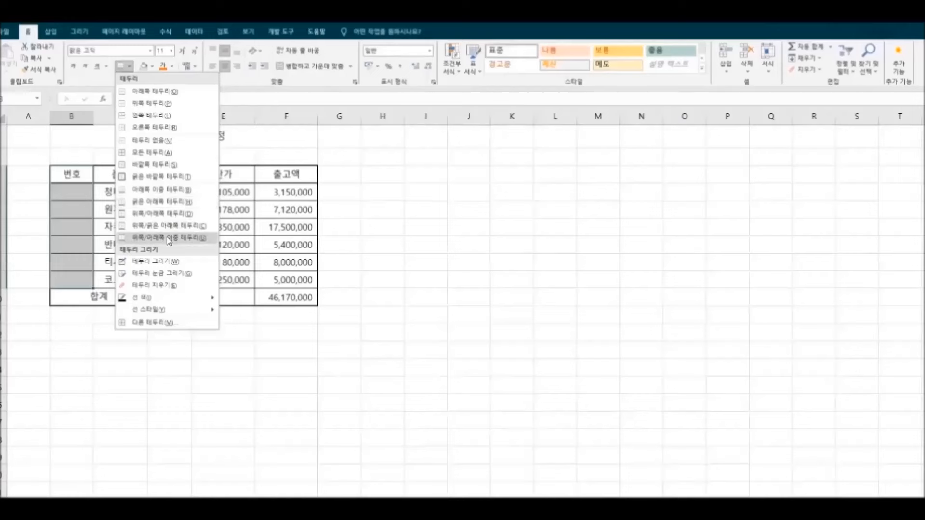
left_click(155, 323)
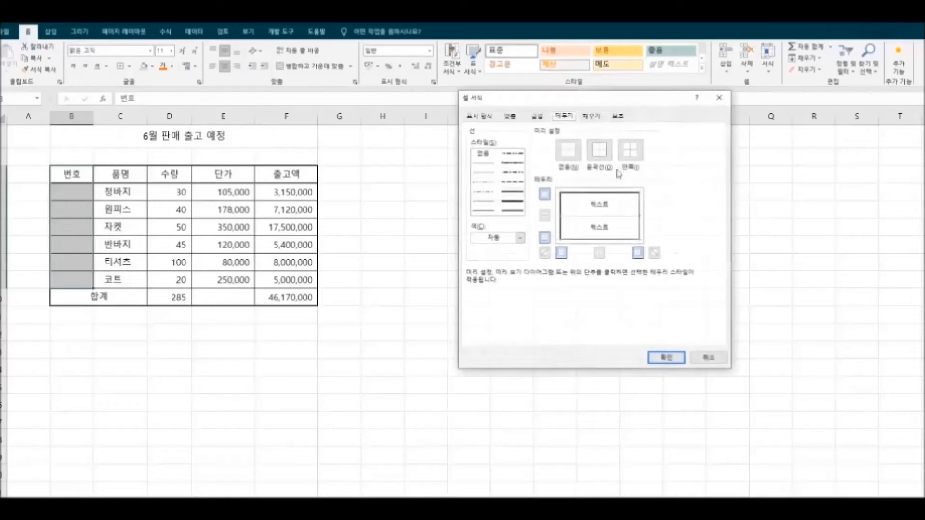
left_click_drag(616, 107, 487, 144)
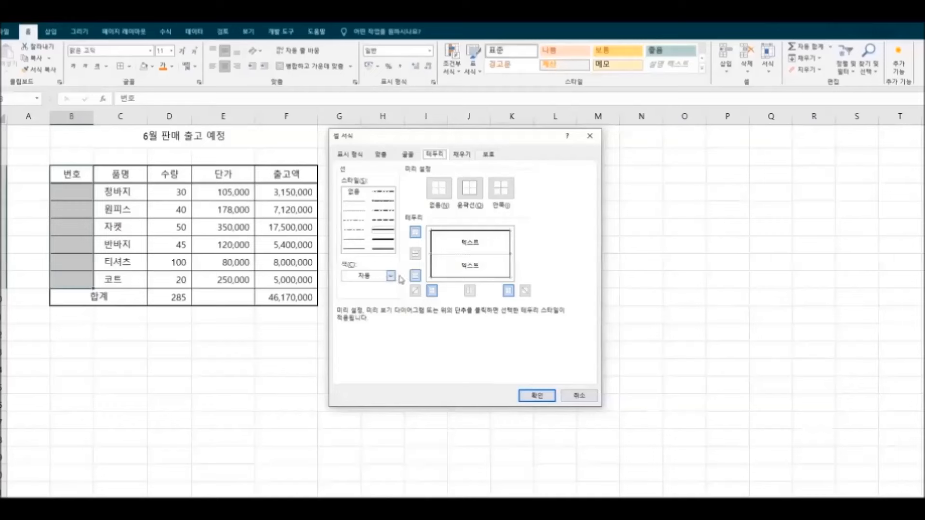
left_click(385, 249)
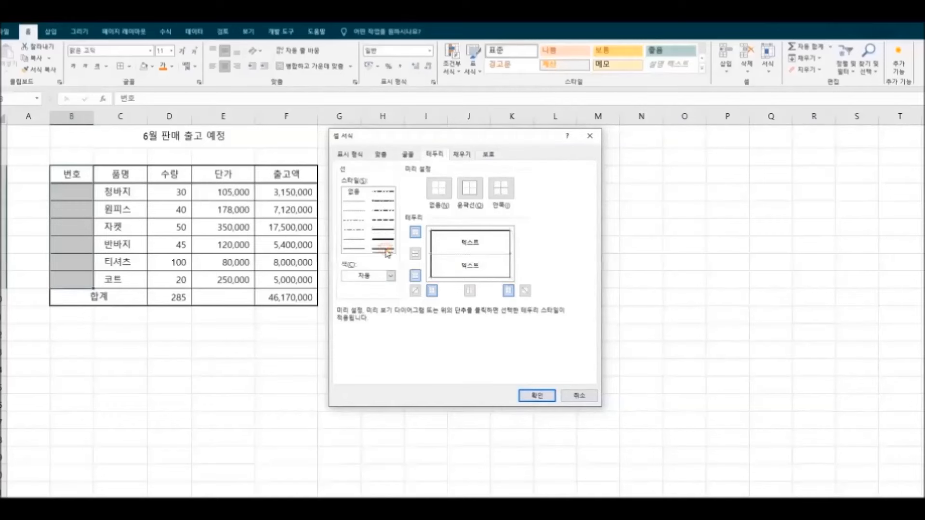
left_click(511, 264)
left_click(536, 395)
left_click(252, 386)
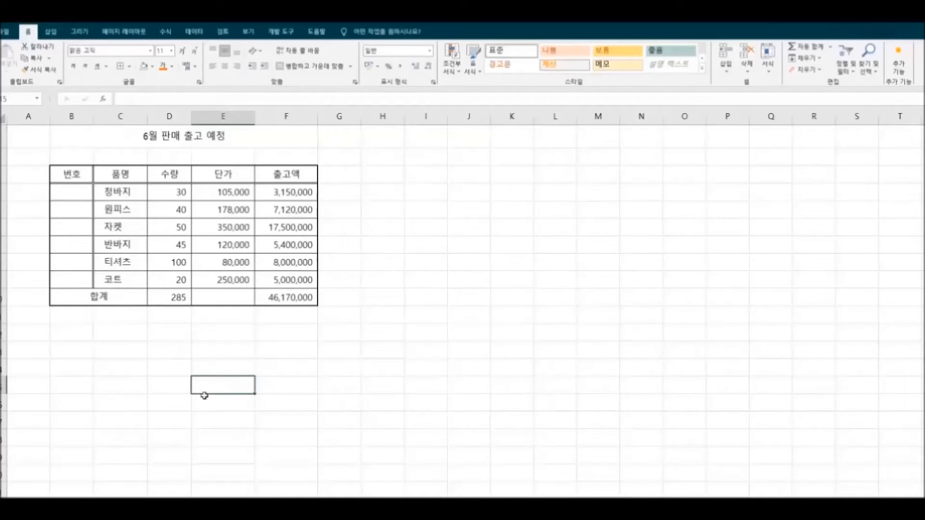
left_click(77, 296)
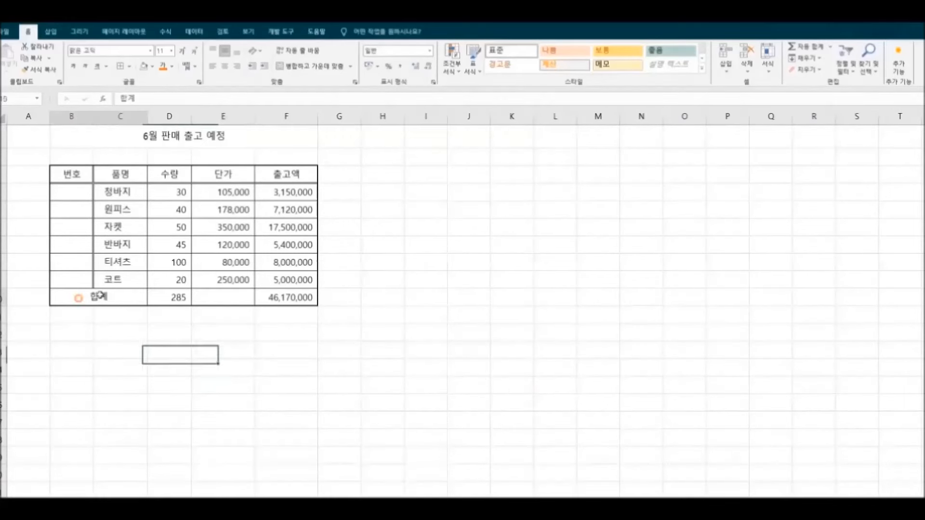
key("shift+Right")
key("shift+Right")
key("shift+Right")
left_click(159, 338)
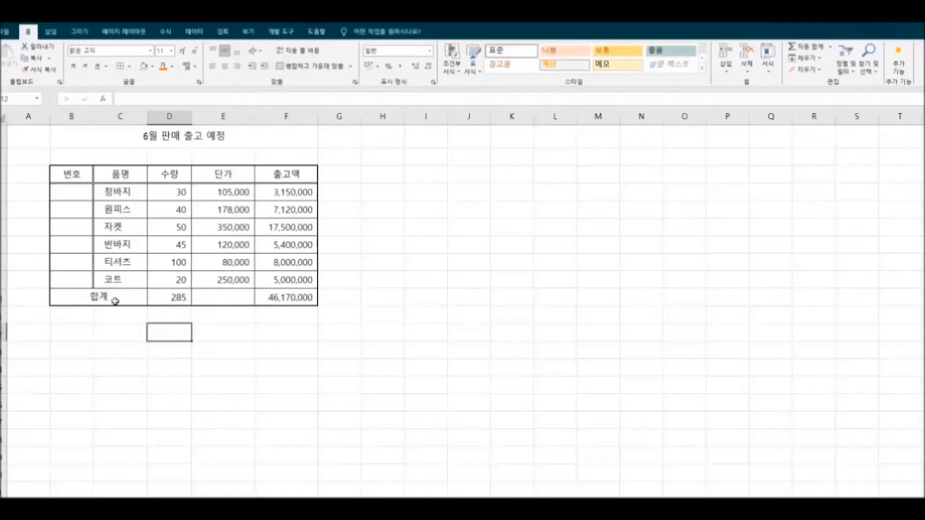
Set a thick line as the top border of the 합계 row from column B to column F.
left_click_drag(72, 293, 259, 297)
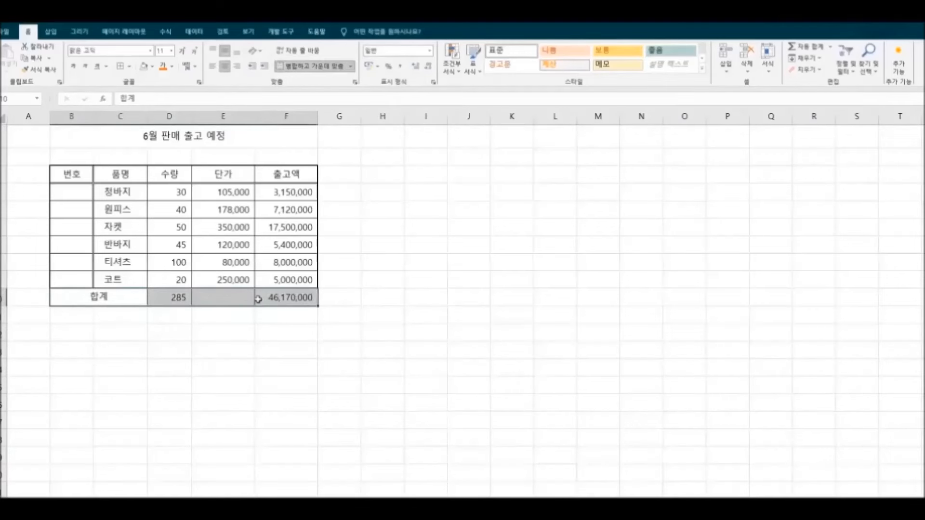
left_click(130, 67)
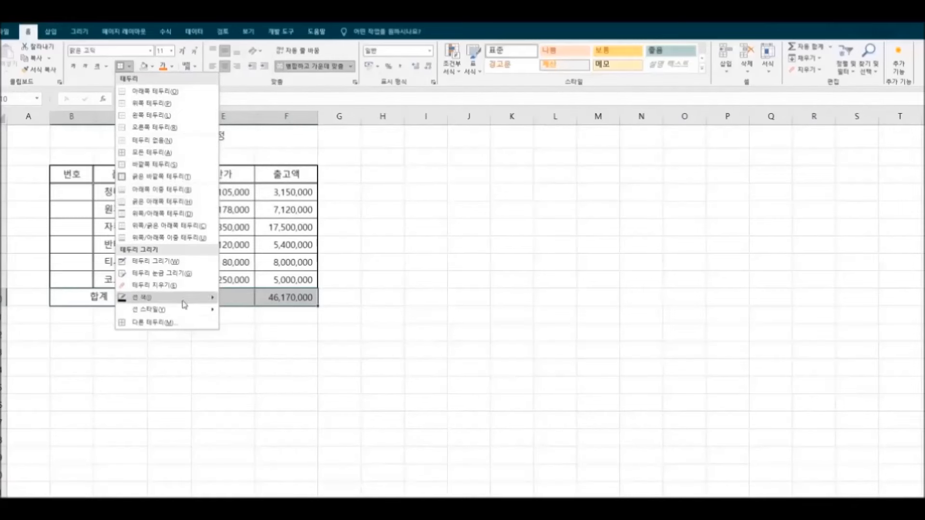
left_click(173, 323)
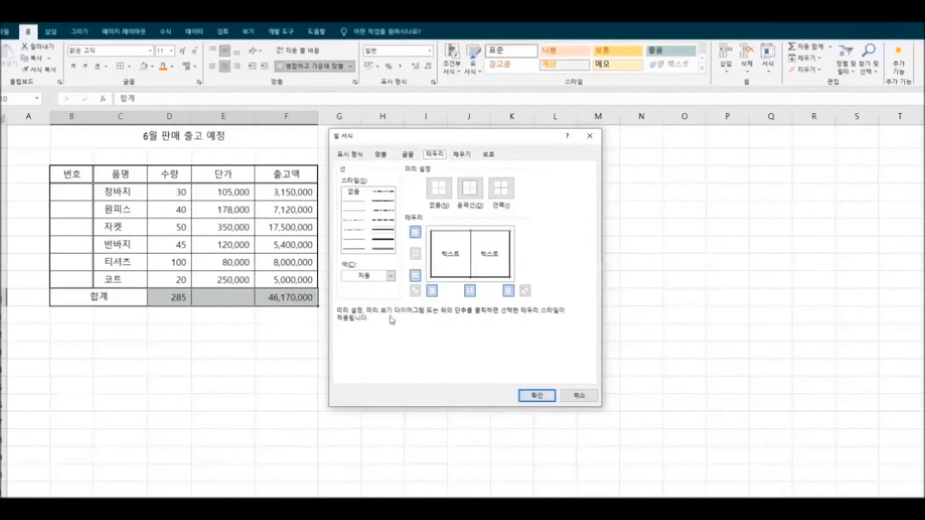
left_click(383, 244)
left_click(450, 234)
left_click(533, 396)
left_click(400, 399)
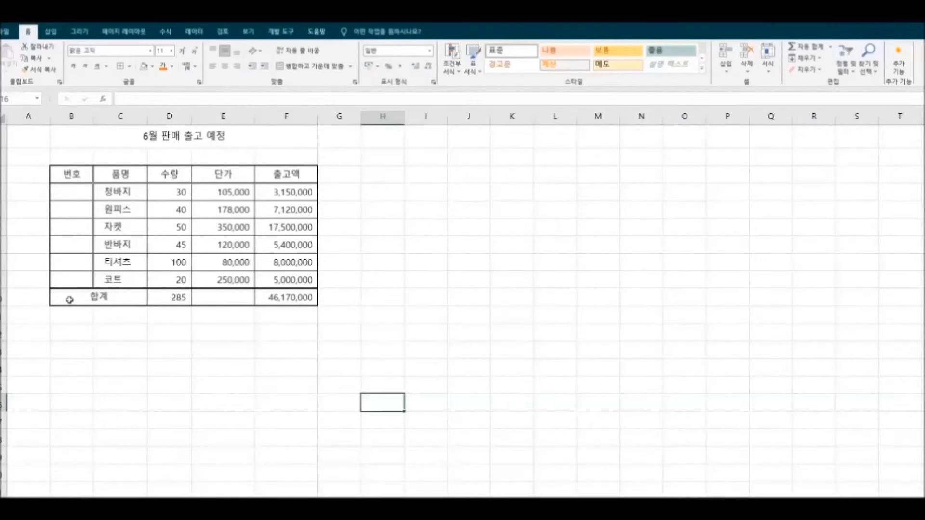
Reopen the border settings for the 합계 row in Format Cells (셀 서식), pick a solid heavier line style and confirm.
left_click_drag(64, 298, 290, 297)
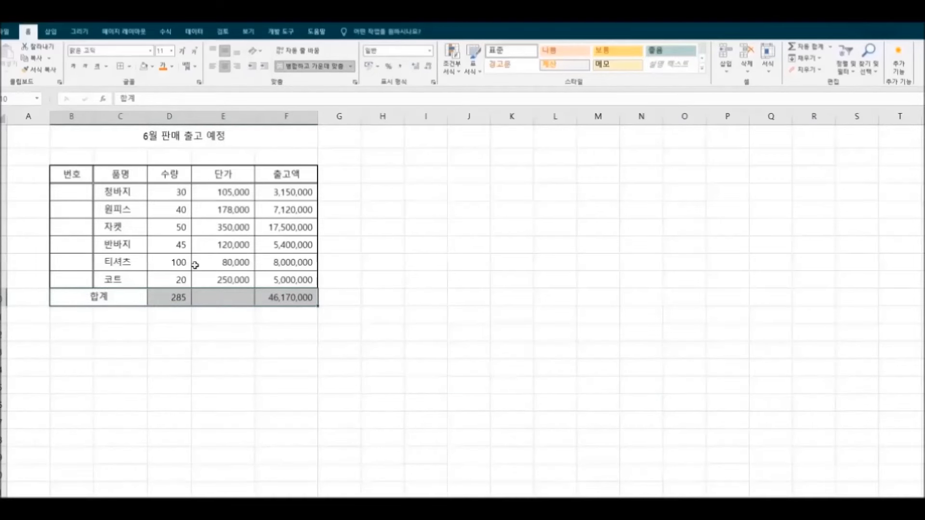
right_click(216, 298)
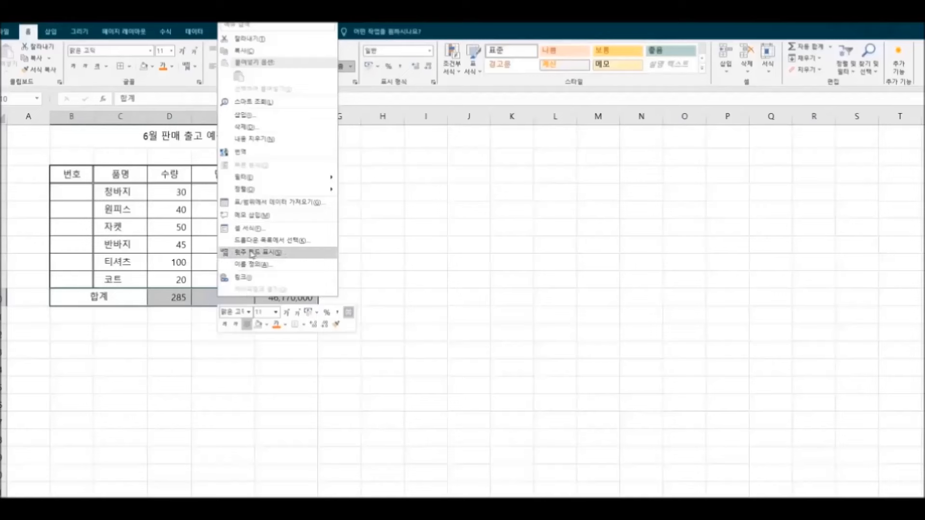
left_click(250, 229)
left_click_drag(308, 99, 538, 130)
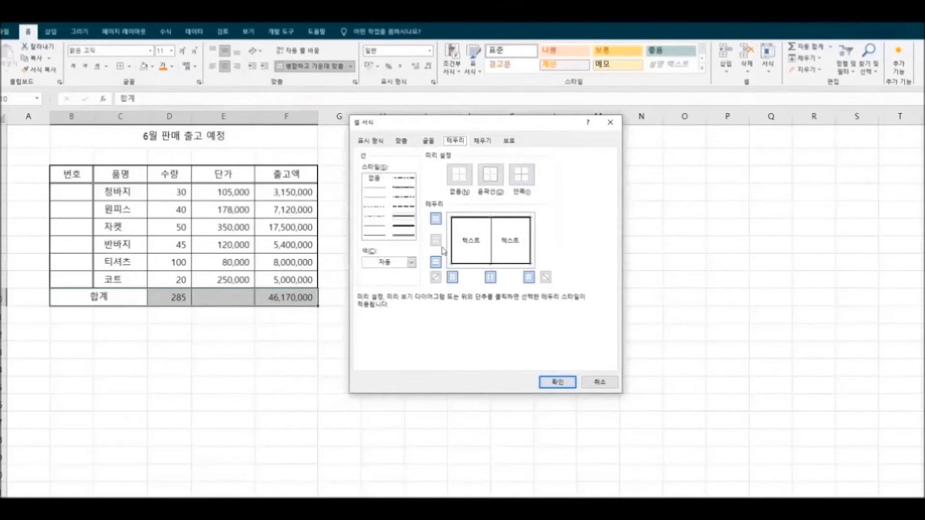
left_click(405, 216)
left_click(557, 382)
left_click(432, 393)
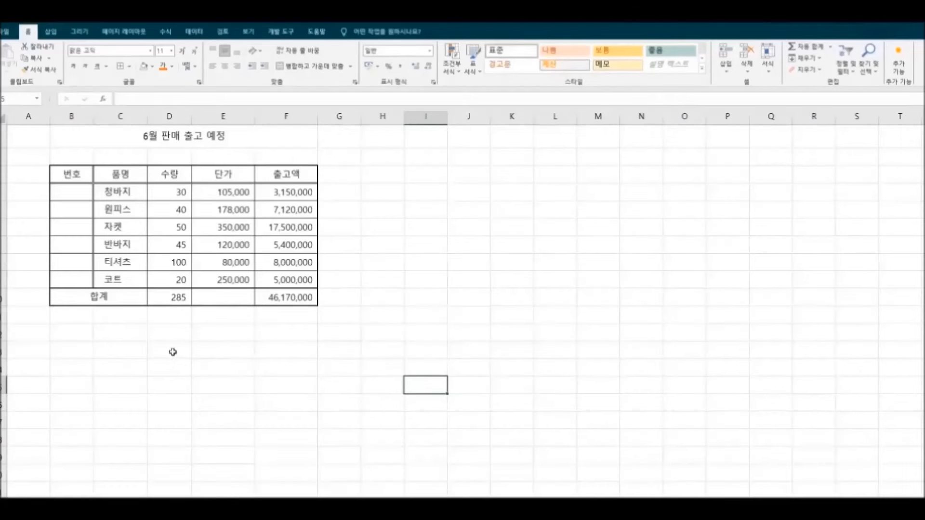
Fill the header row from 번호 to 출고액 with a blue theme color.
left_click_drag(69, 176, 272, 176)
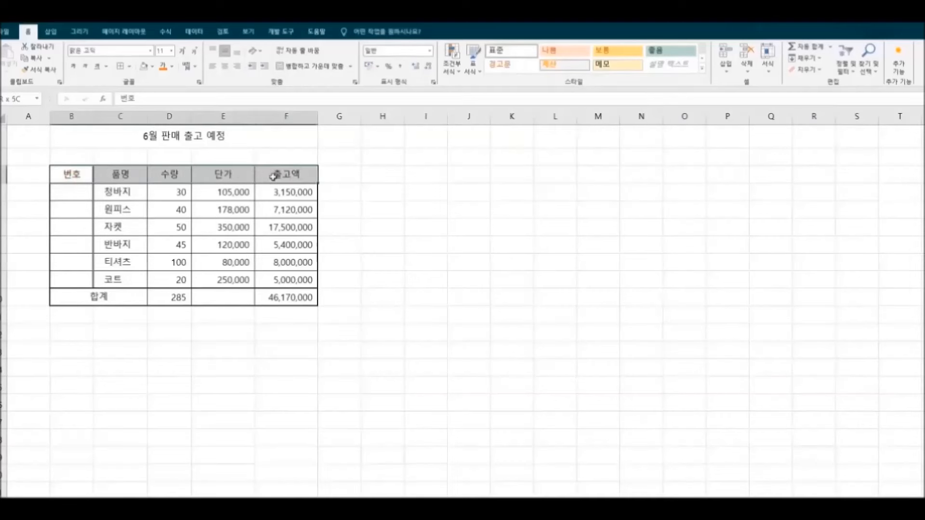
left_click(154, 66)
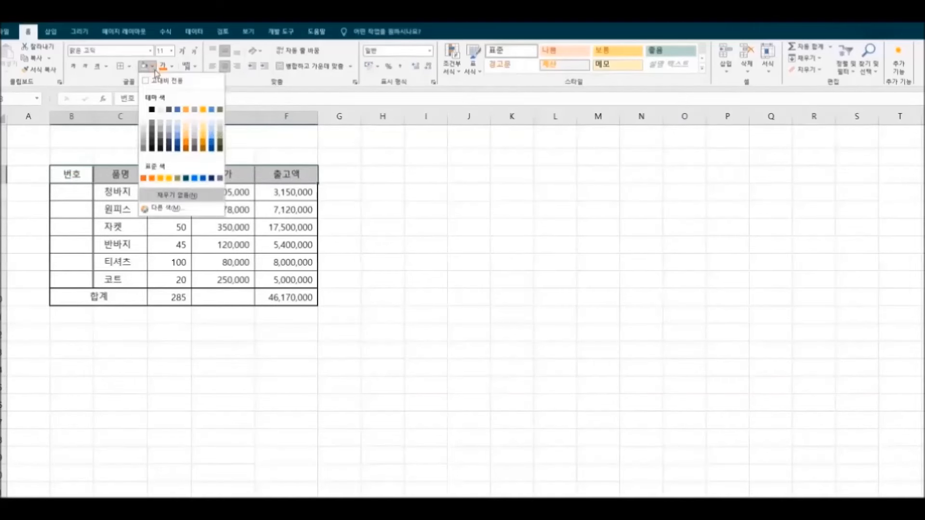
left_click(178, 143)
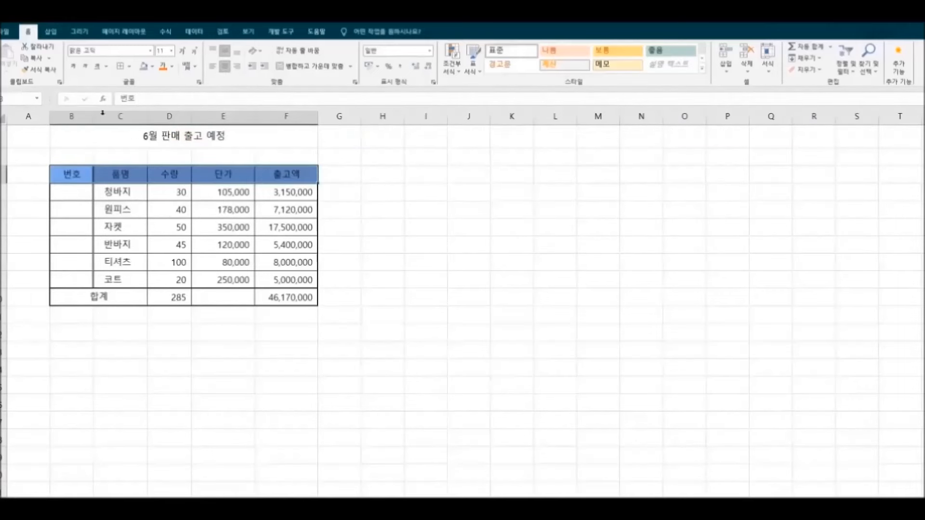
Make the header row text bold and change its font color to white.
left_click(72, 66)
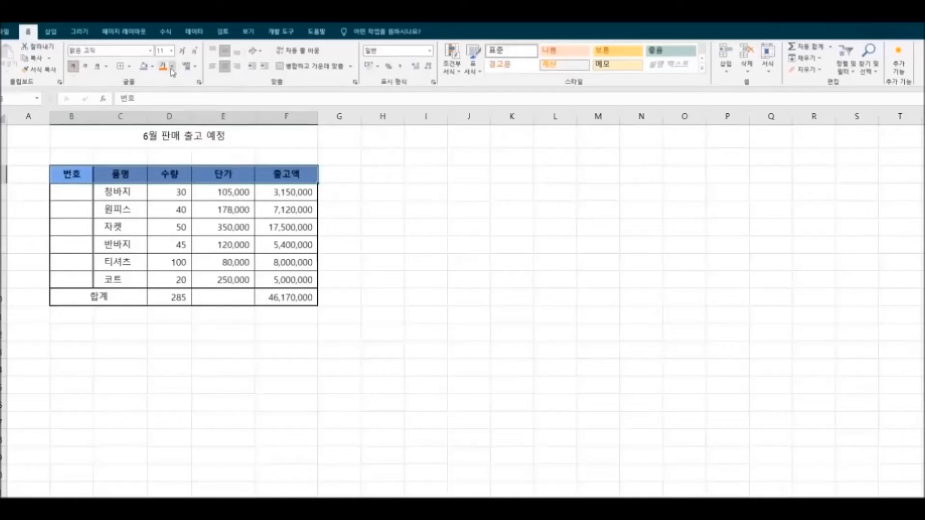
left_click(173, 67)
left_click(180, 125)
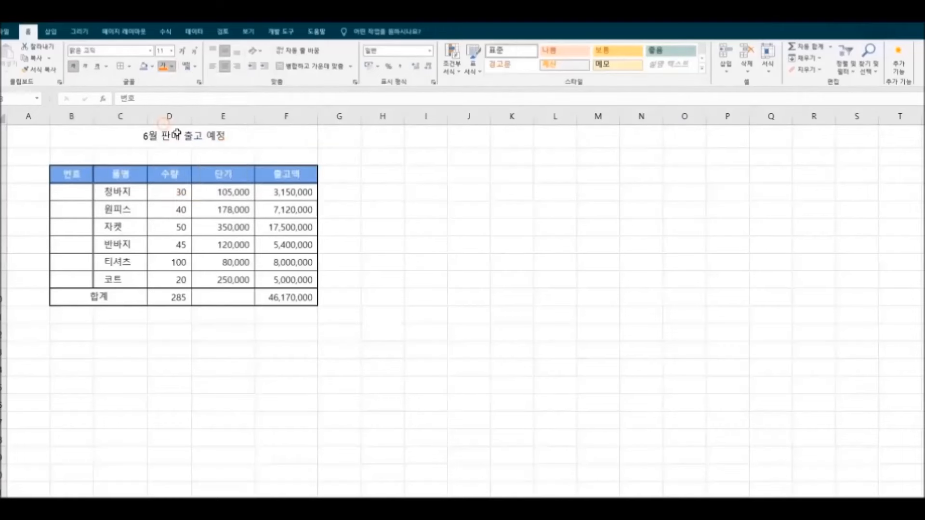
left_click(384, 195)
Fill the merged title cell 6월 판매 출고 예정 with the same blue as the header row.
left_click(247, 141)
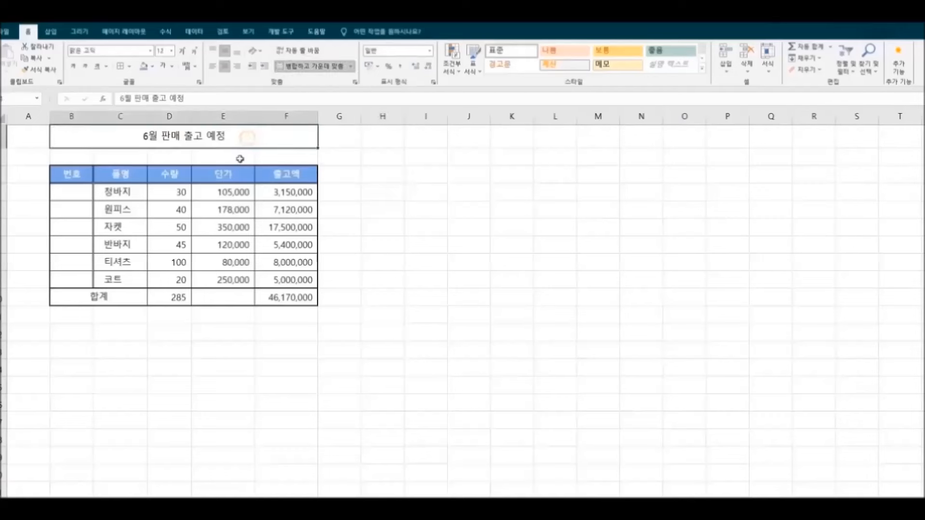
left_click(143, 66)
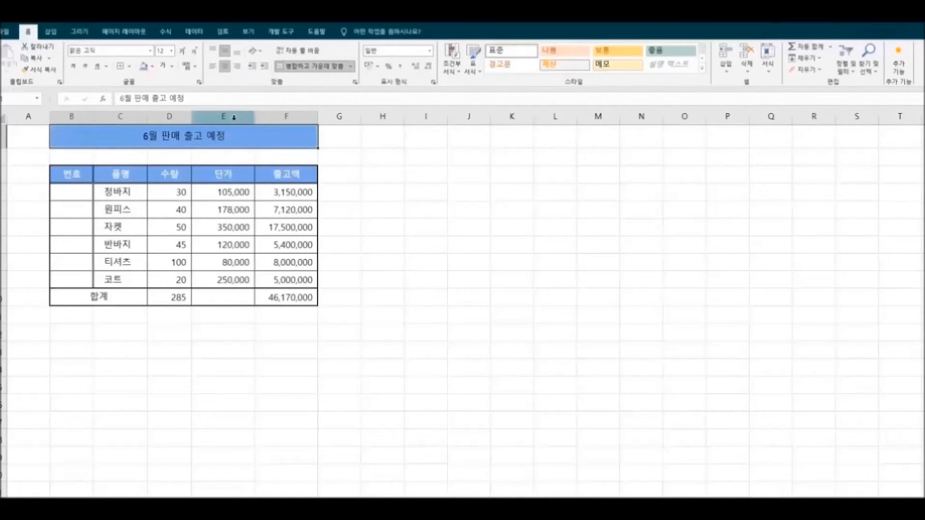
Give the title cell 6월 판매 출고 예정 a darker blue theme fill and bold white text at font size 14.
left_click(153, 66)
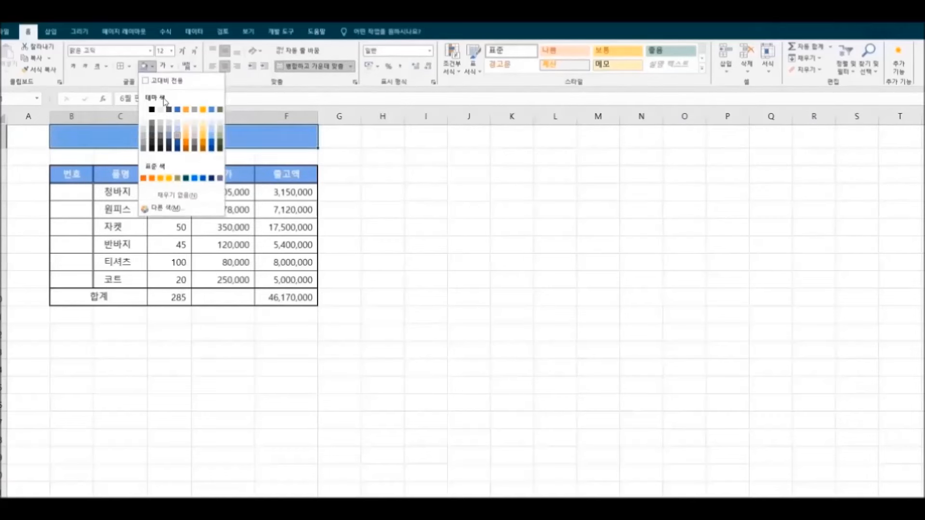
left_click(178, 145)
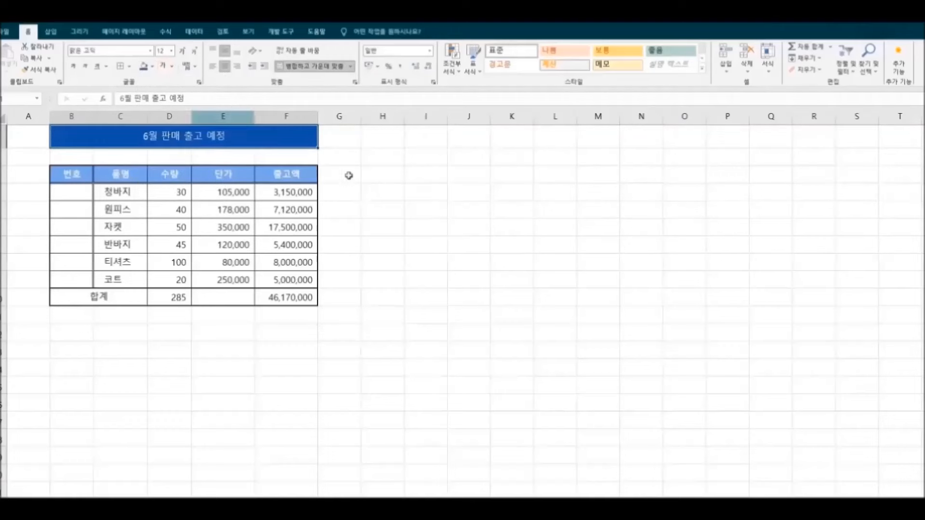
left_click(72, 66)
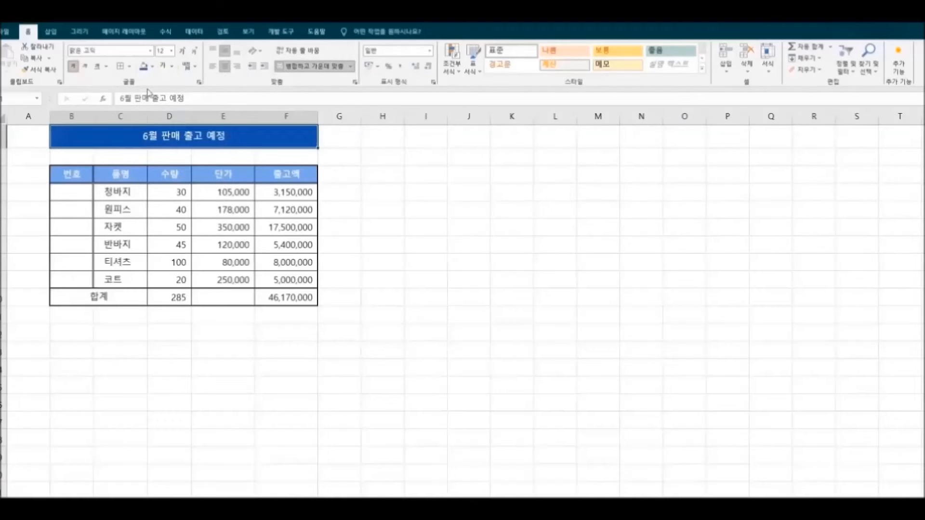
left_click(170, 50)
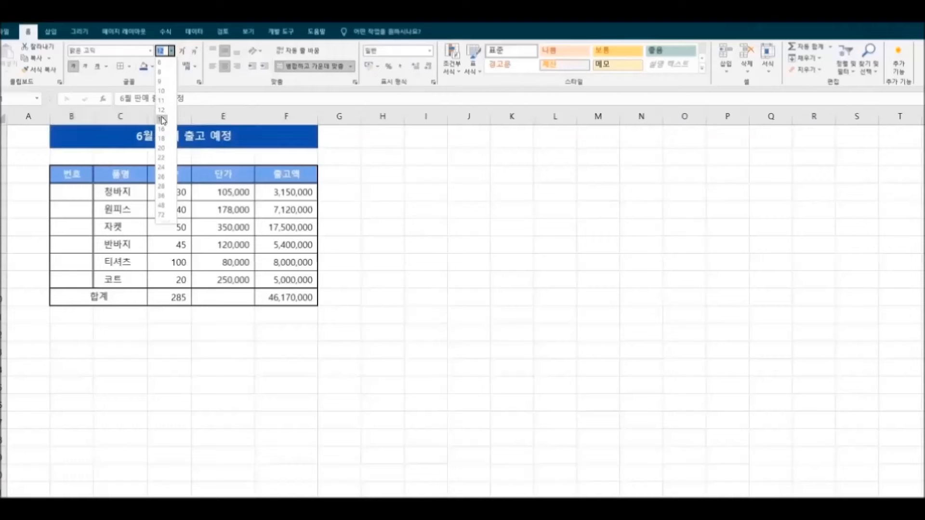
left_click(163, 120)
left_click(371, 193)
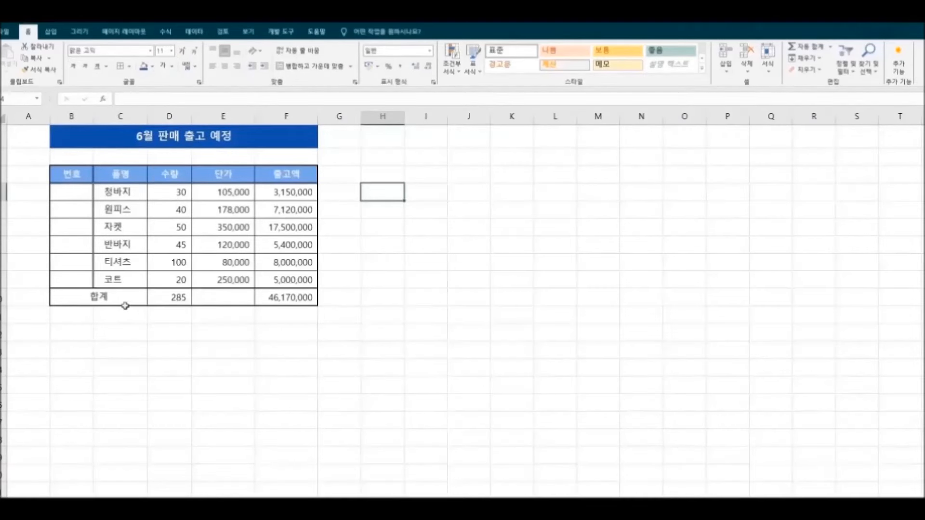
Fill the 합계 row from the label to the 출고액 total with a light blue theme color and make it bold.
left_click_drag(83, 299, 286, 298)
left_click(153, 67)
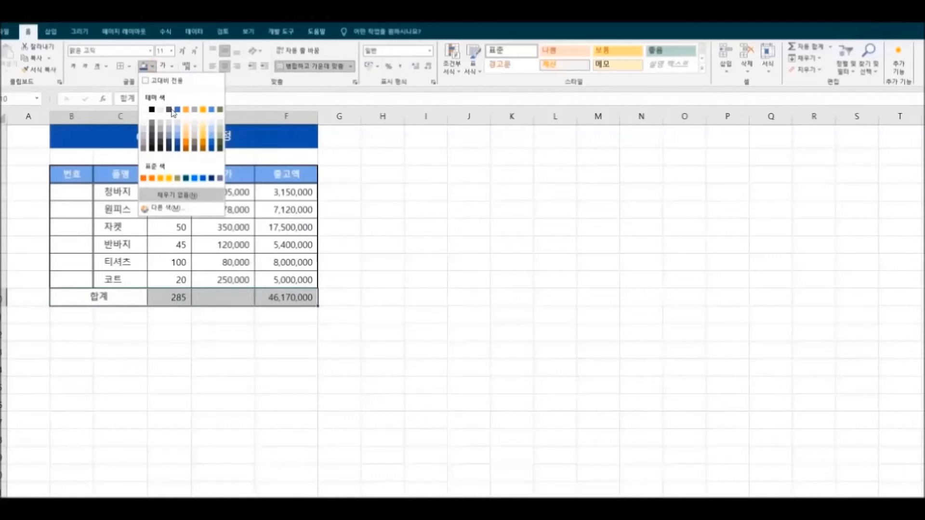
left_click(178, 124)
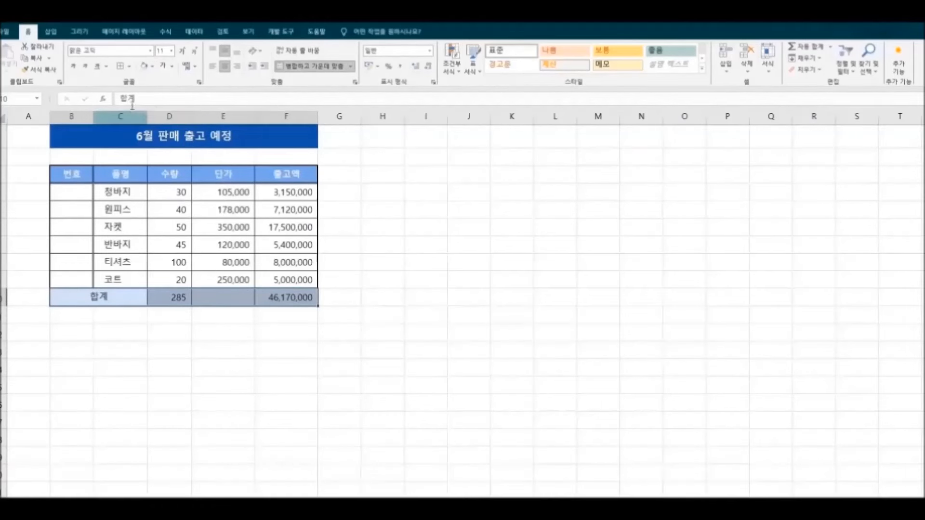
left_click(73, 66)
left_click(404, 287)
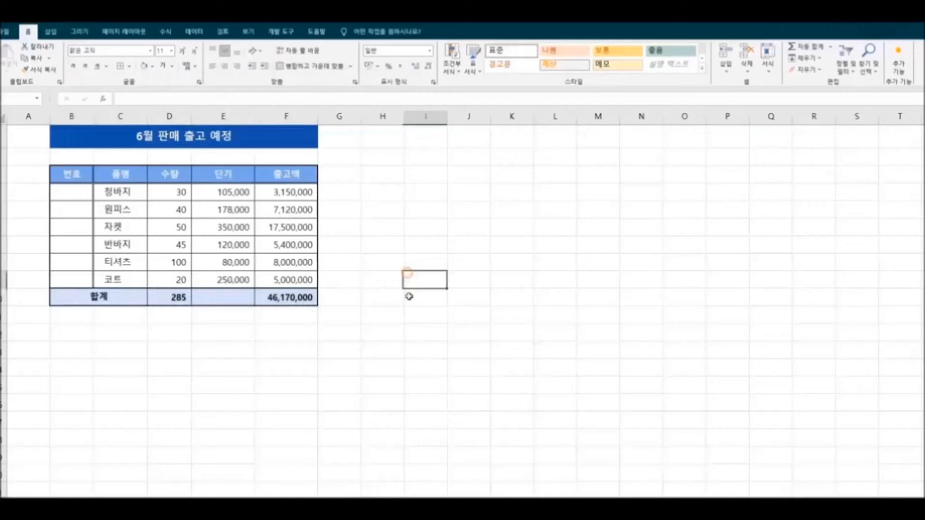
left_click(476, 367)
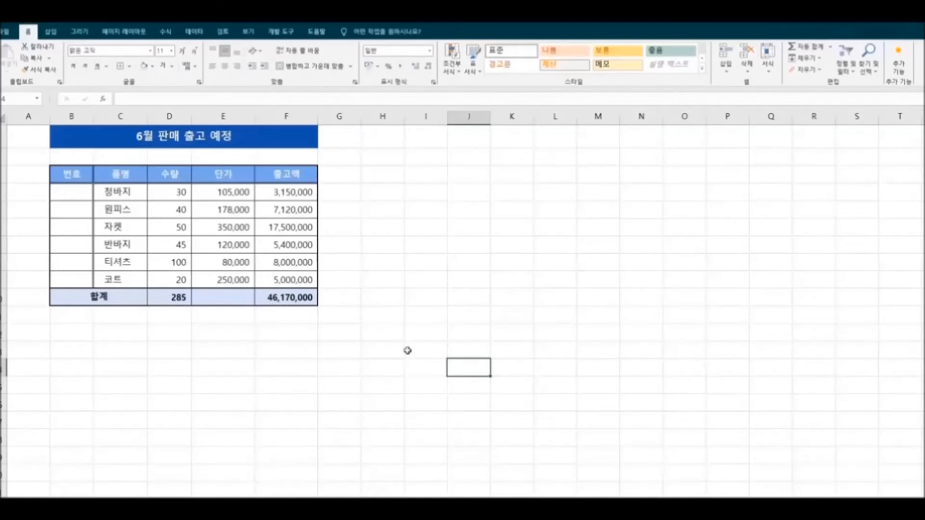
left_click_drag(72, 191, 74, 198)
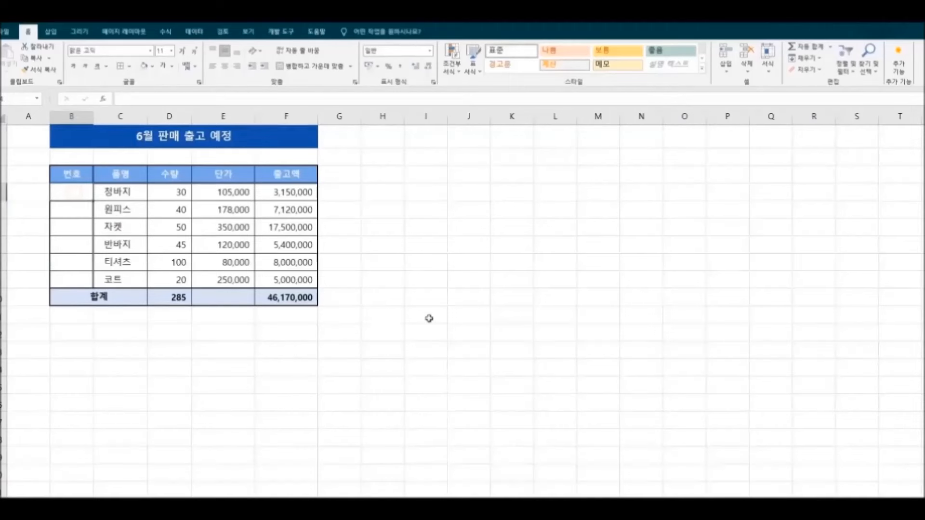
type("1")
key("Return")
type("2")
key("Return")
key("Return")
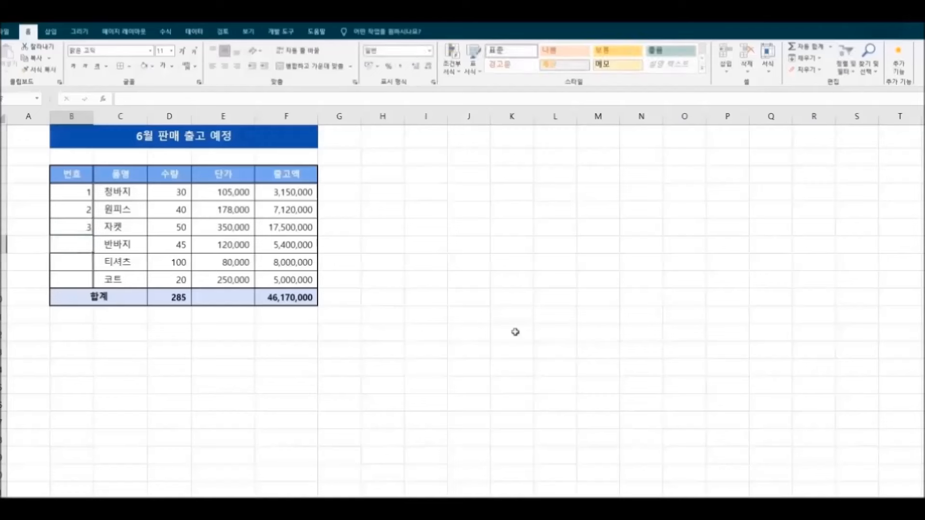
left_click(72, 189)
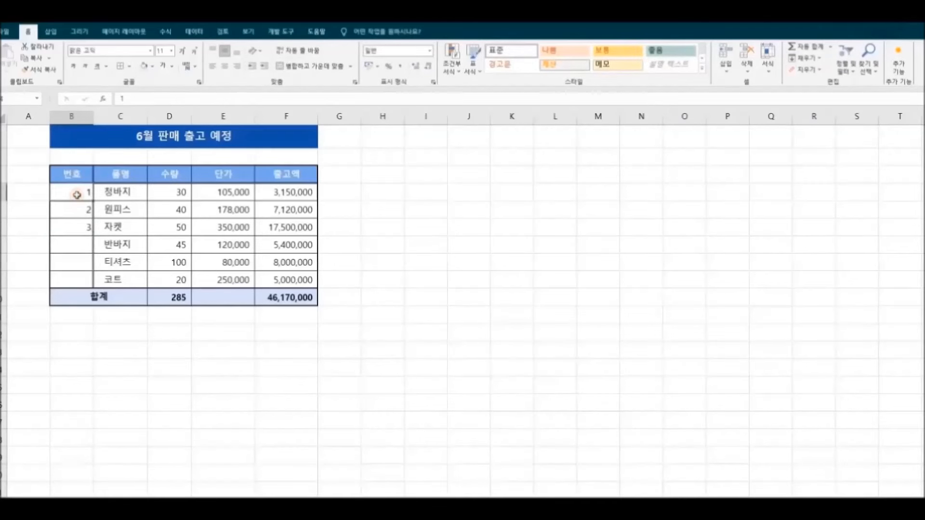
left_click_drag(67, 188, 71, 258)
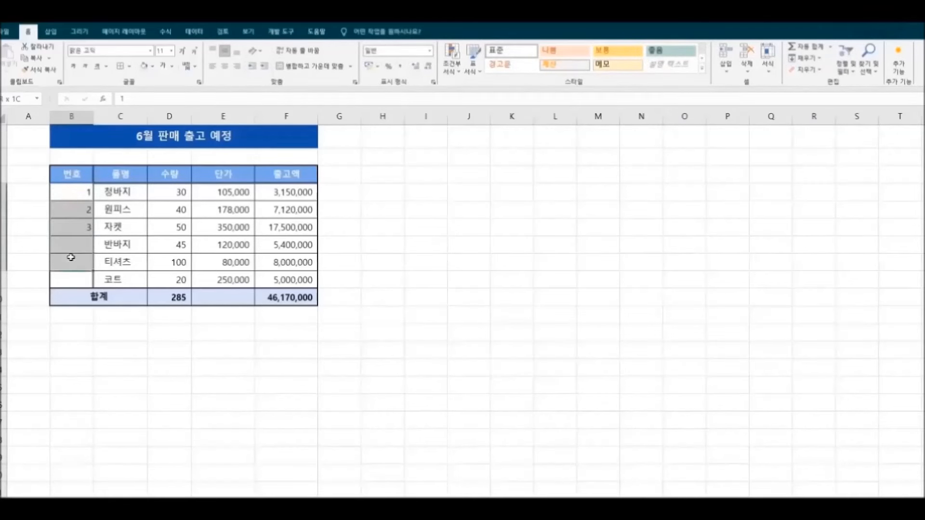
key("Delete")
Number the six item rows in the 번호 column from 1 to 6 by filling a series down, and center the numbers.
left_click(75, 195)
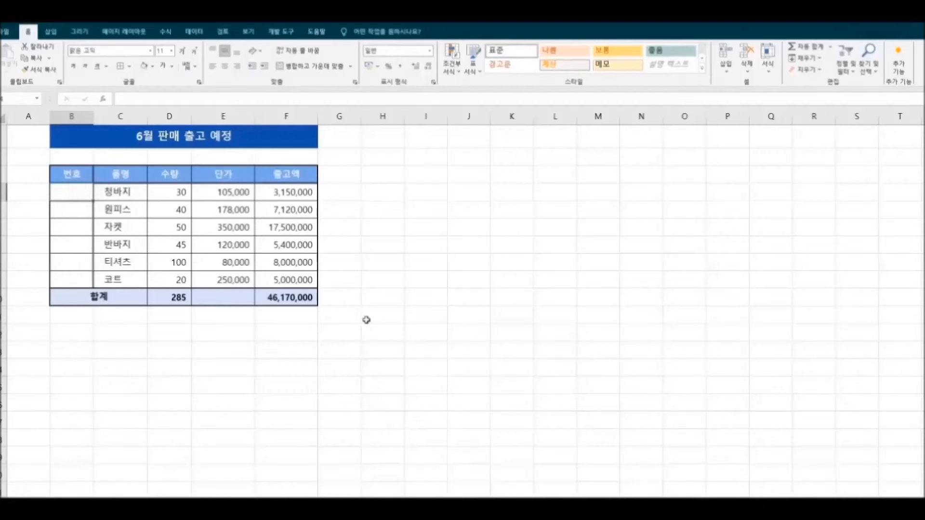
type("1")
left_click(466, 363)
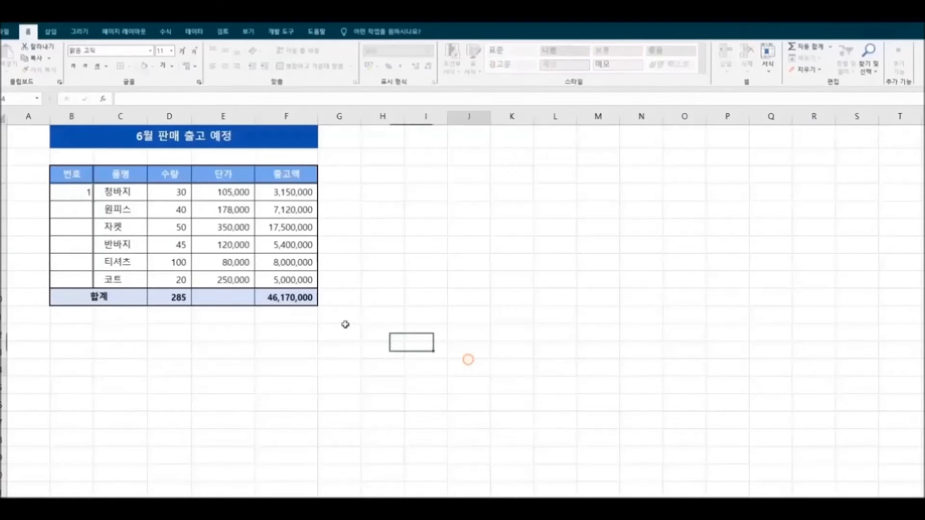
left_click(80, 197)
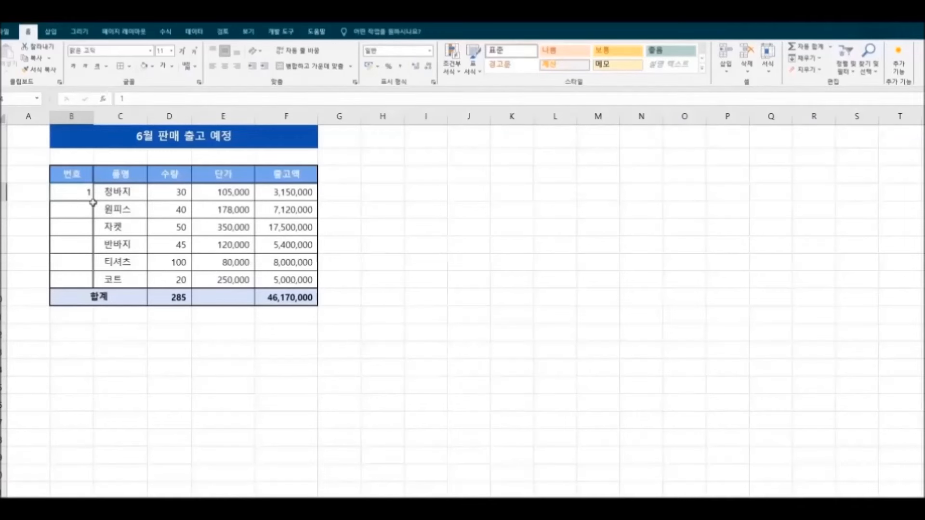
left_click_drag(95, 221, 96, 284)
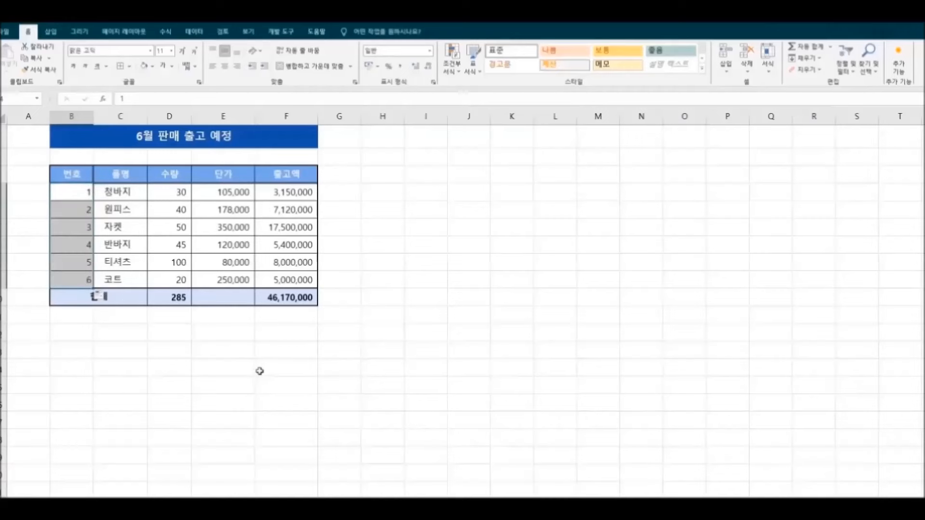
left_click(224, 66)
left_click(436, 284)
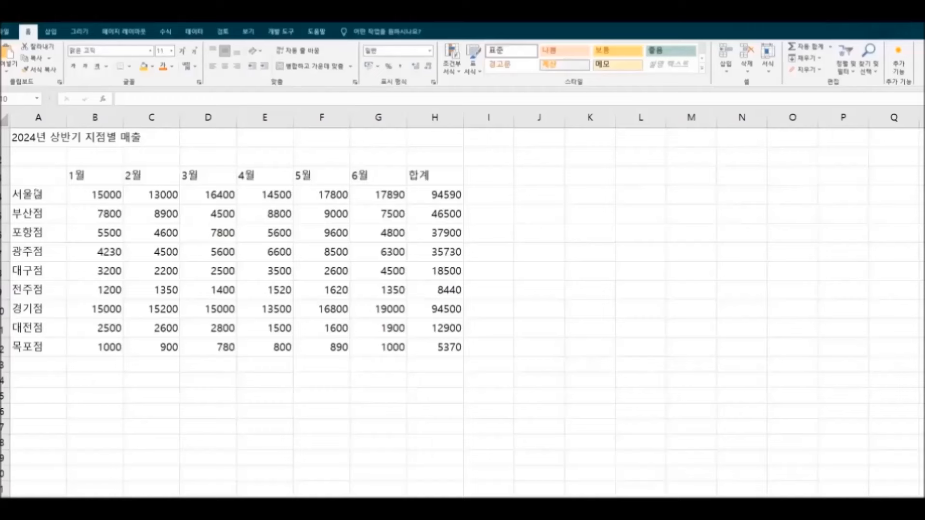
Apply all borders (모든 테두리) to the branch sales table in A3:H12, including its header row.
left_click_drag(33, 176, 417, 348)
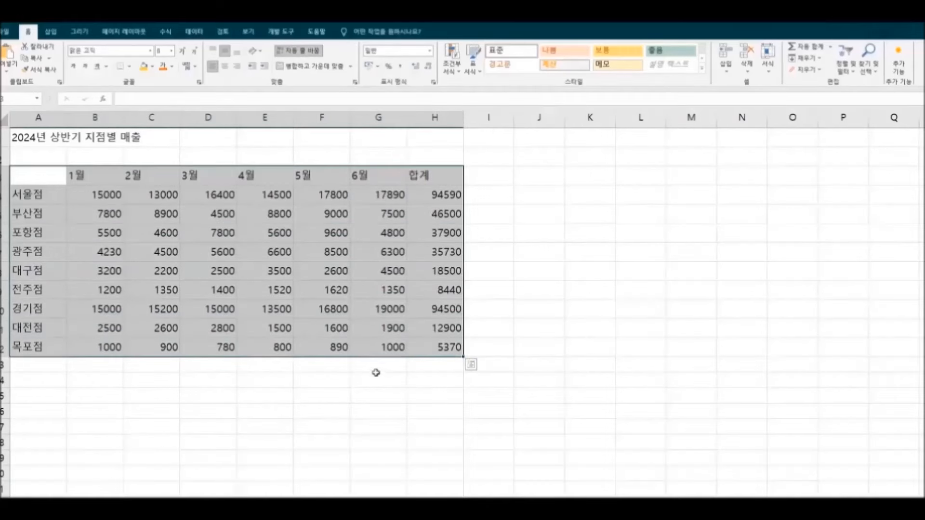
left_click(129, 66)
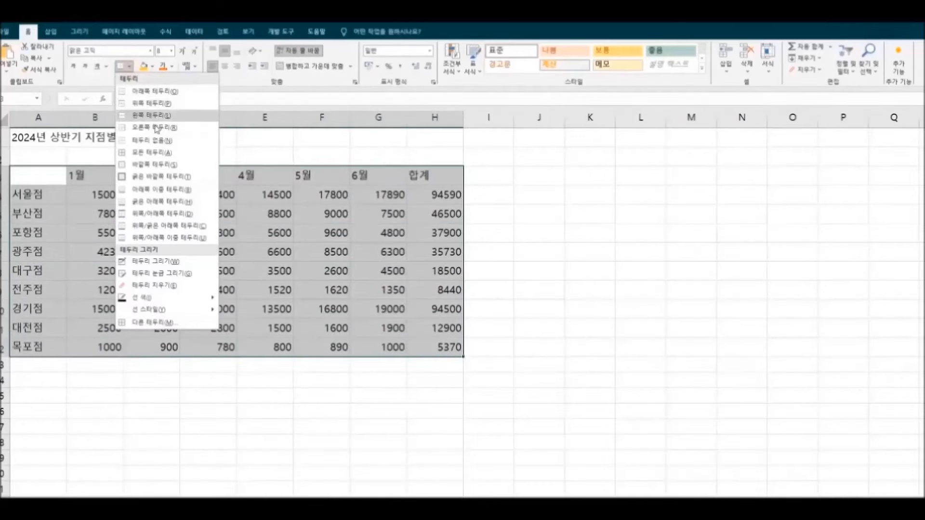
left_click(164, 152)
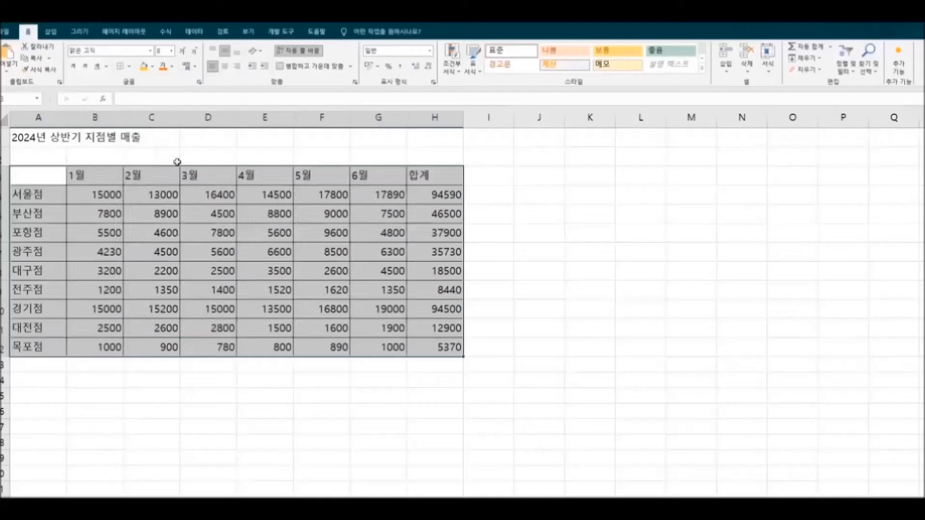
left_click(345, 256)
Center the header cells from 1월 to 합계, fill them with a light blue theme color and make them bold.
left_click_drag(95, 178, 436, 174)
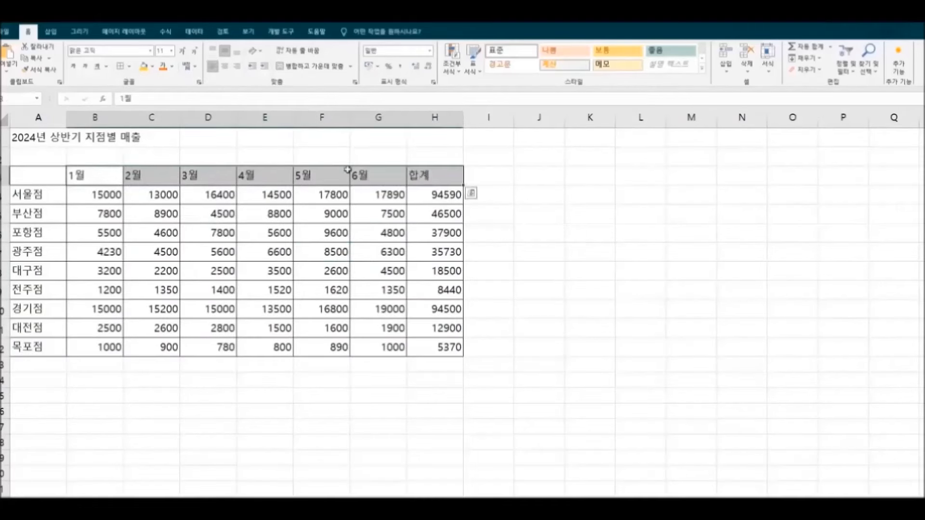
left_click(226, 70)
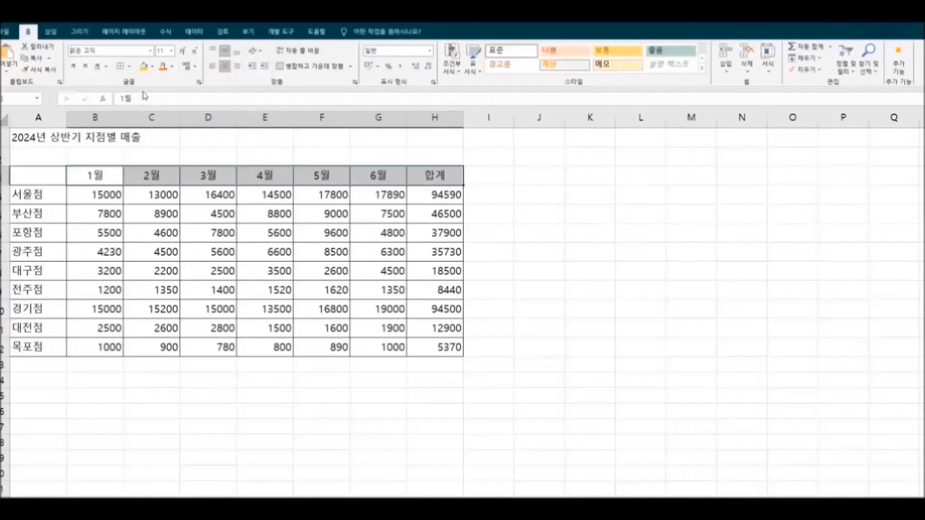
left_click(153, 67)
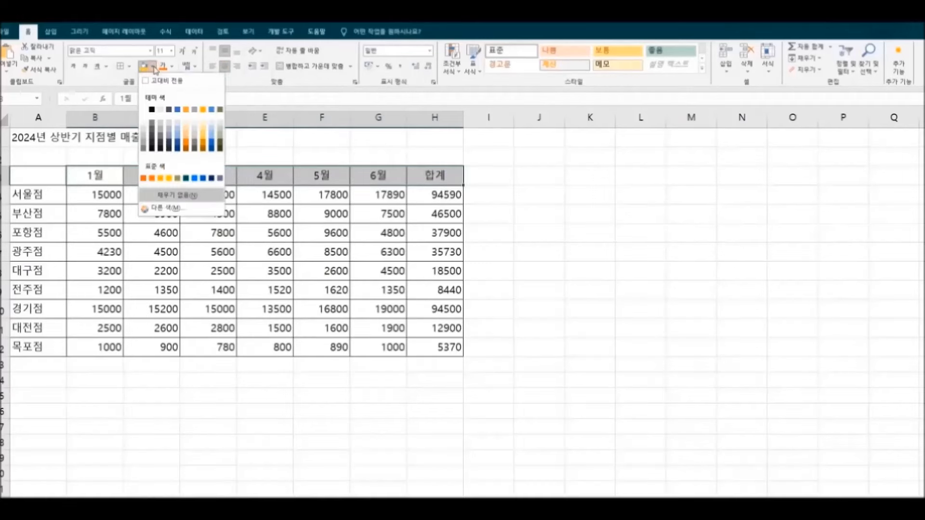
left_click(178, 120)
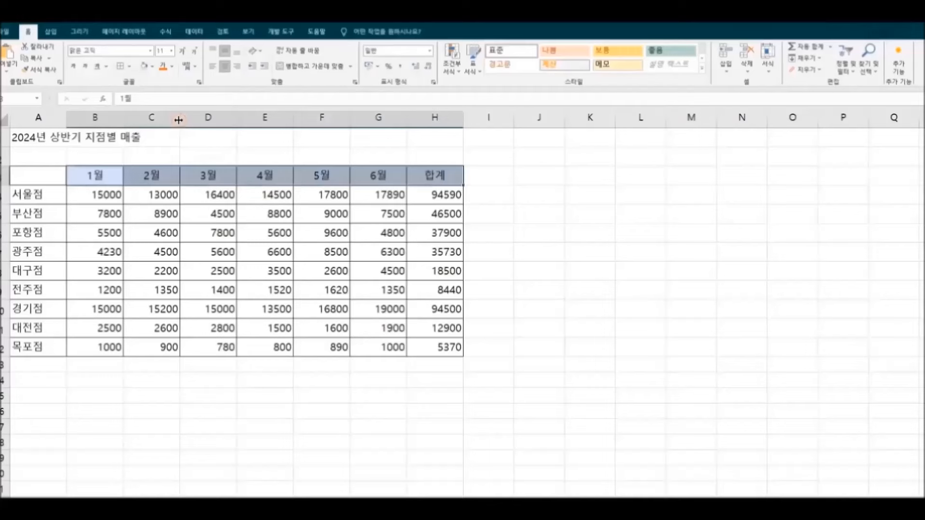
left_click(73, 66)
Center the branch names from 서울점 to 목포점 in column A.
left_click_drag(40, 195, 67, 347)
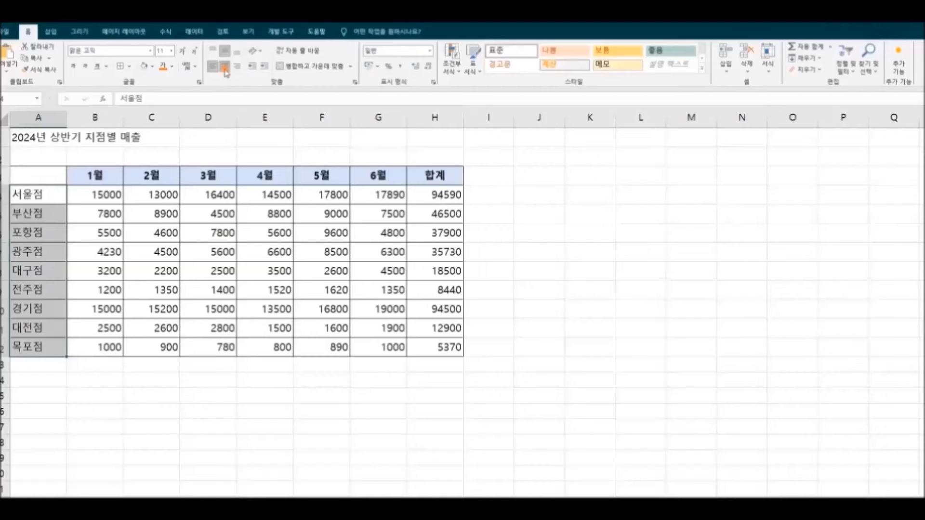
left_click(224, 66)
left_click(517, 228)
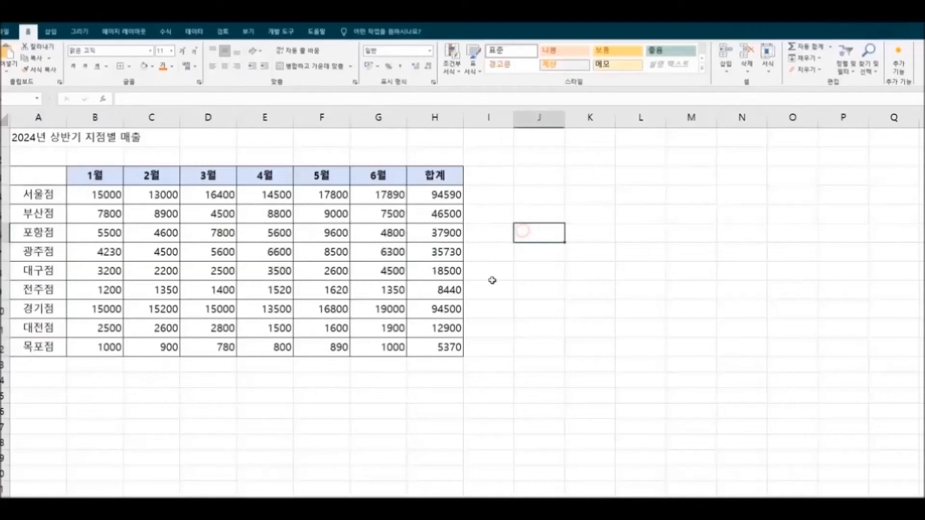
Merge and center the title 2024년 상반기 지점별 매출 across A1:H1 at font size 14, in a slightly taller row.
left_click_drag(21, 140, 430, 137)
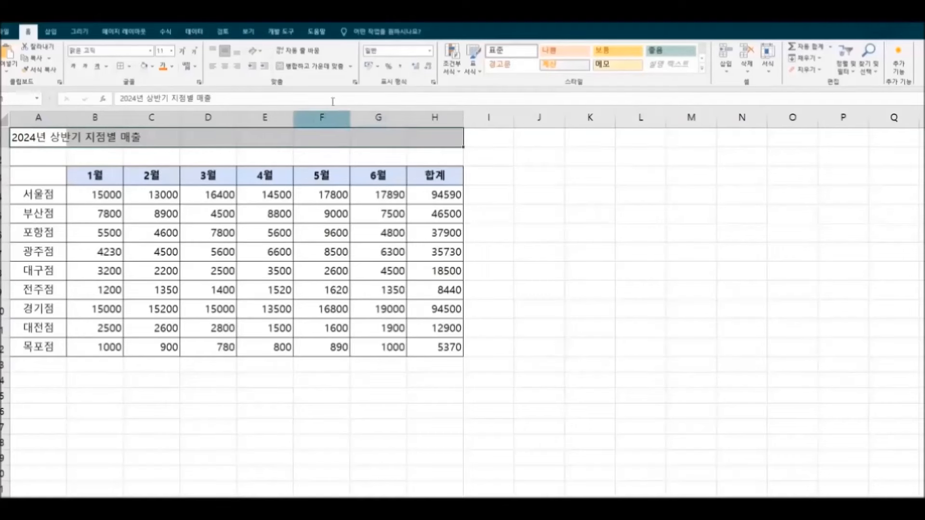
left_click(322, 70)
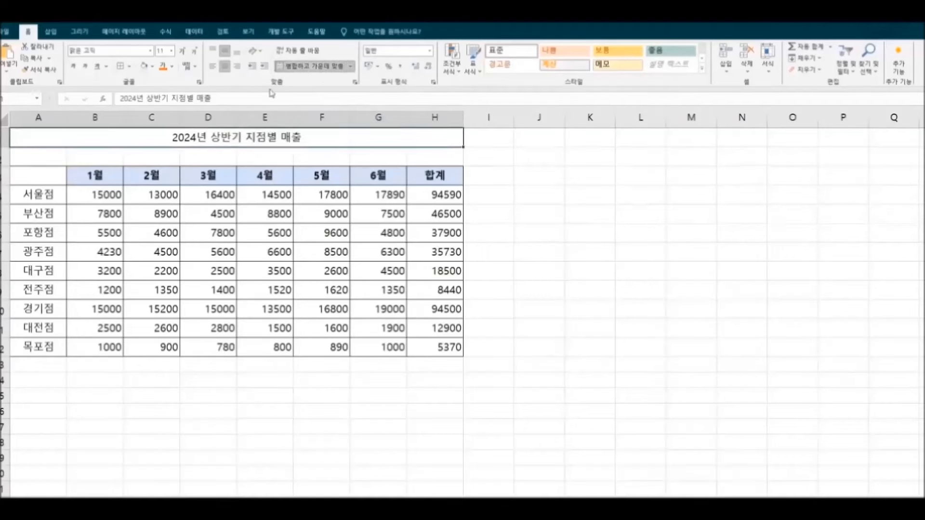
left_click(171, 51)
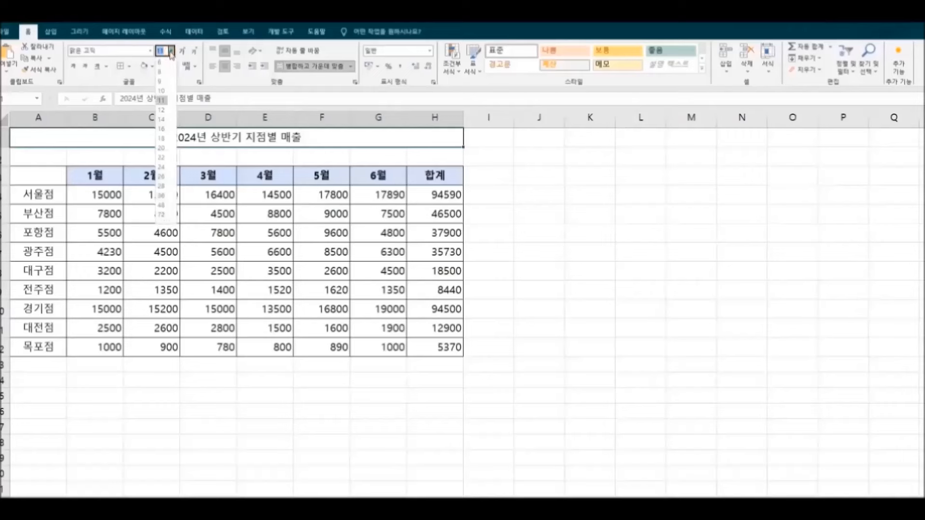
left_click(163, 119)
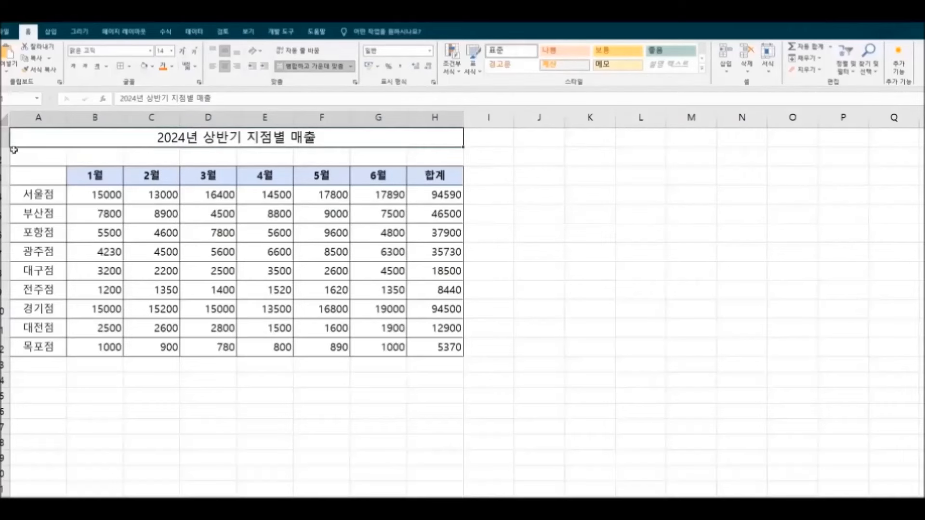
left_click_drag(5, 148, 5, 156)
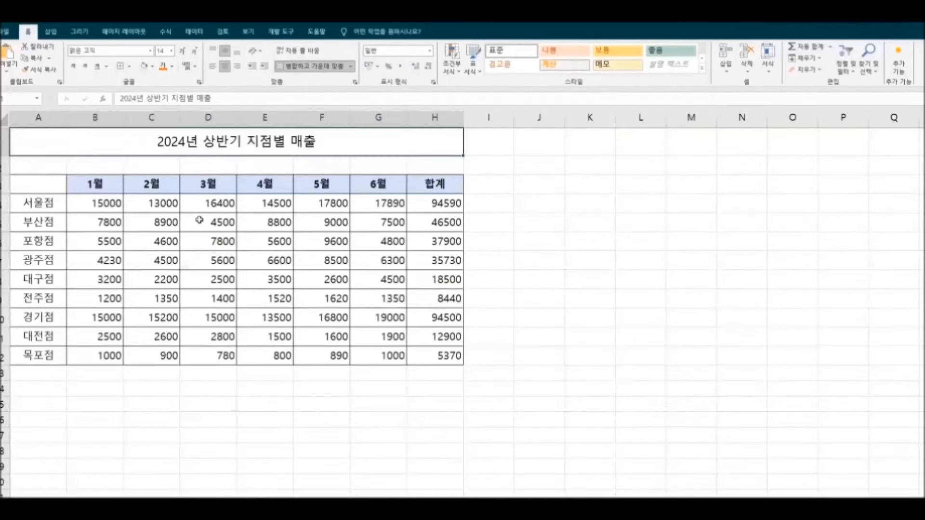
Fill the merged title cell 2024년 상반기 지점별 매출 with a medium-light blue theme color and make its text bold.
left_click(152, 66)
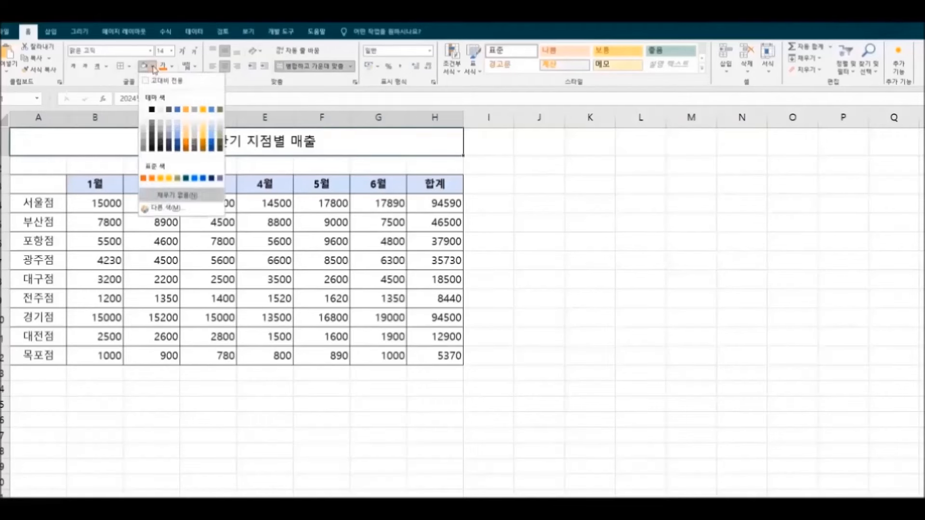
left_click(177, 131)
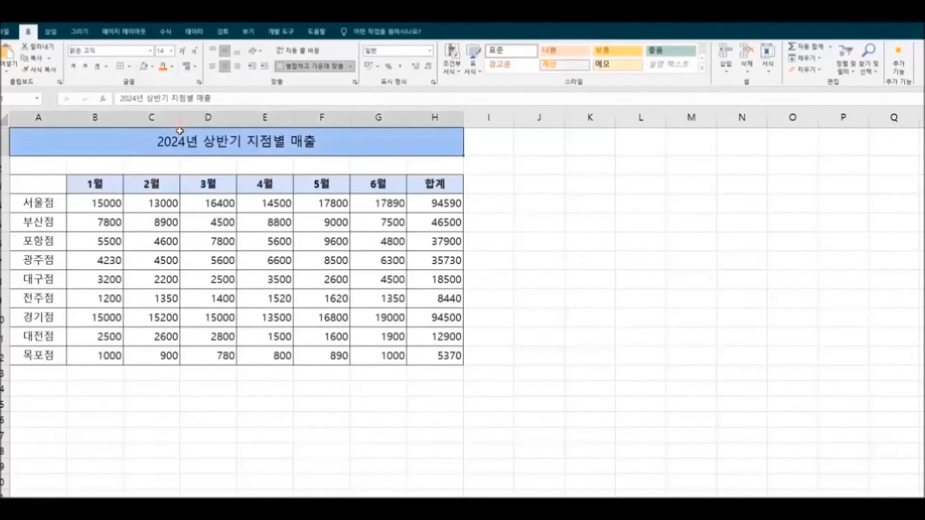
left_click(73, 66)
left_click(583, 236)
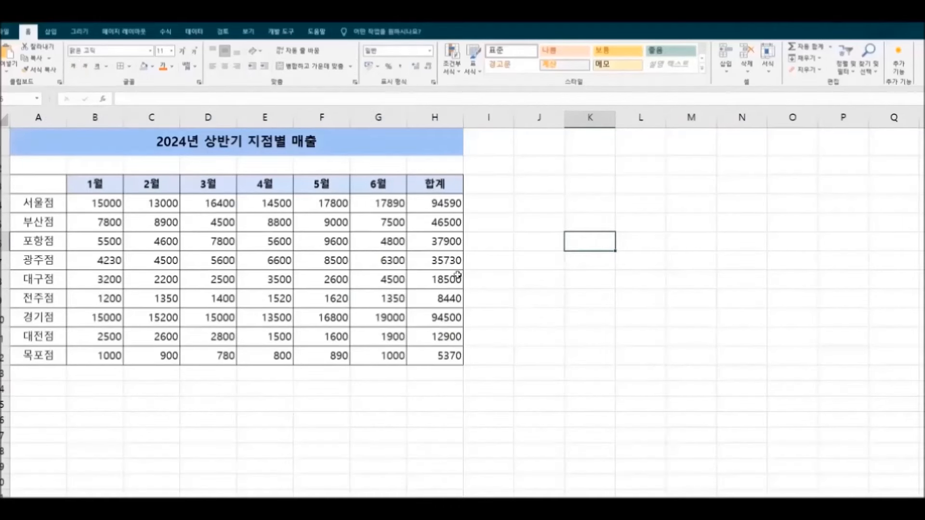
Enter 월 and 지점 on two lines in cell A3, with 월 shifted toward the cell's right edge by leading spaces.
left_click(52, 188)
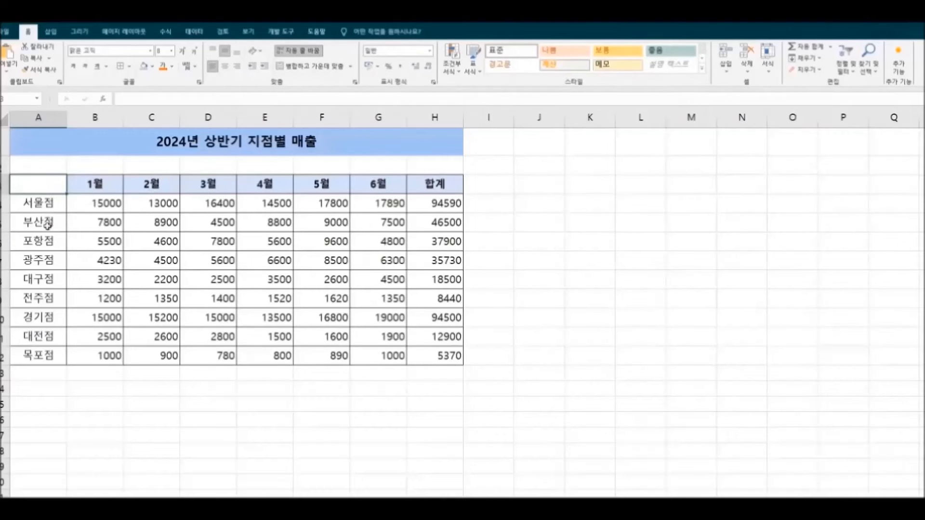
type("월")
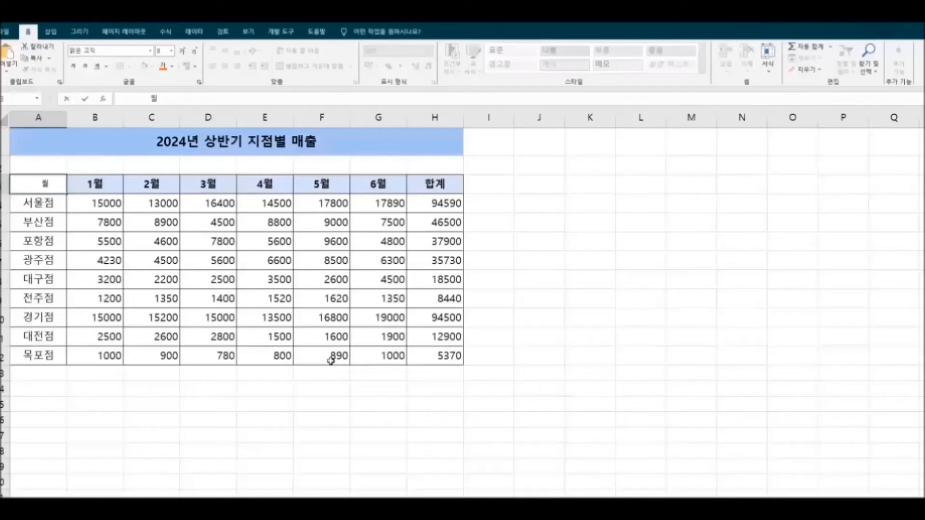
key("alt+Return")
type("지저")
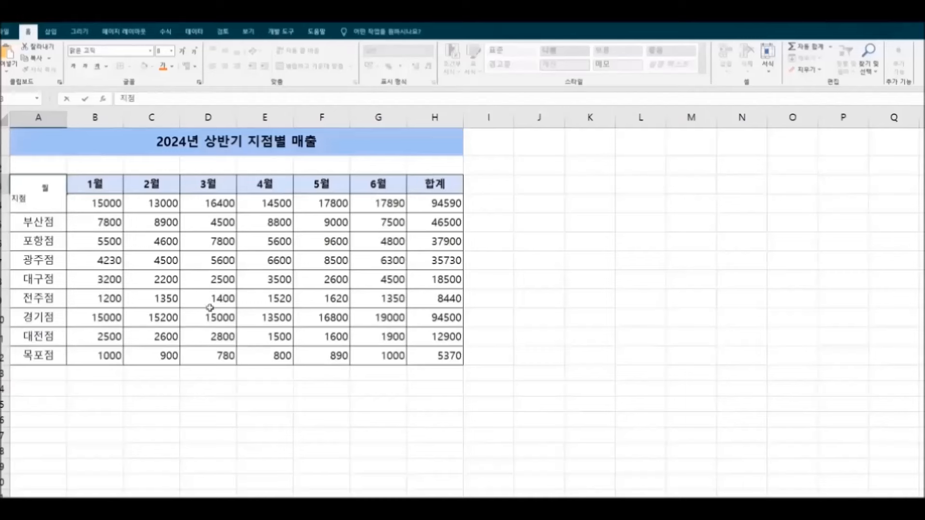
left_click(141, 208)
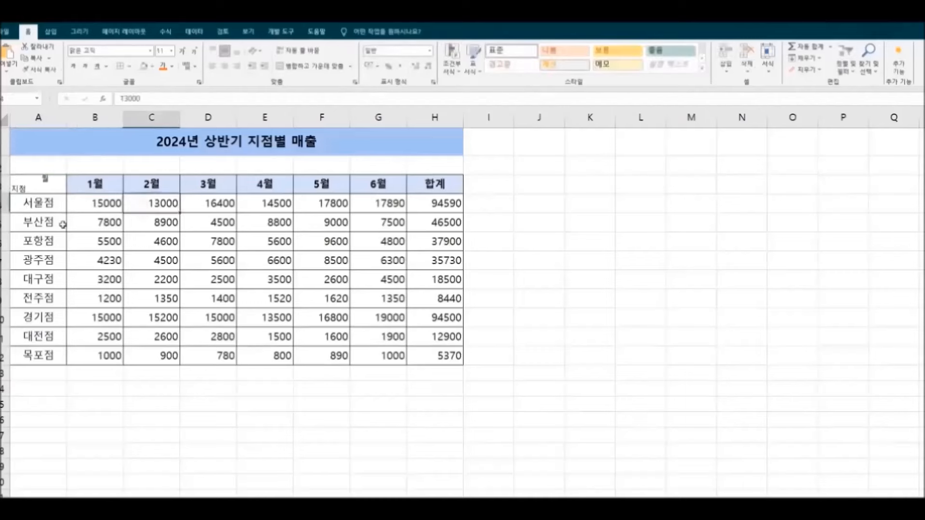
double_click(43, 181)
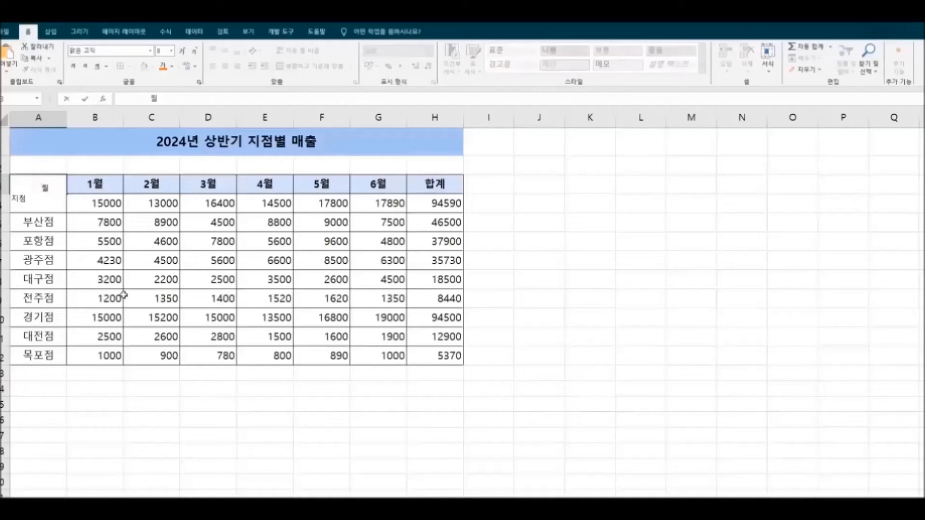
left_click(206, 410)
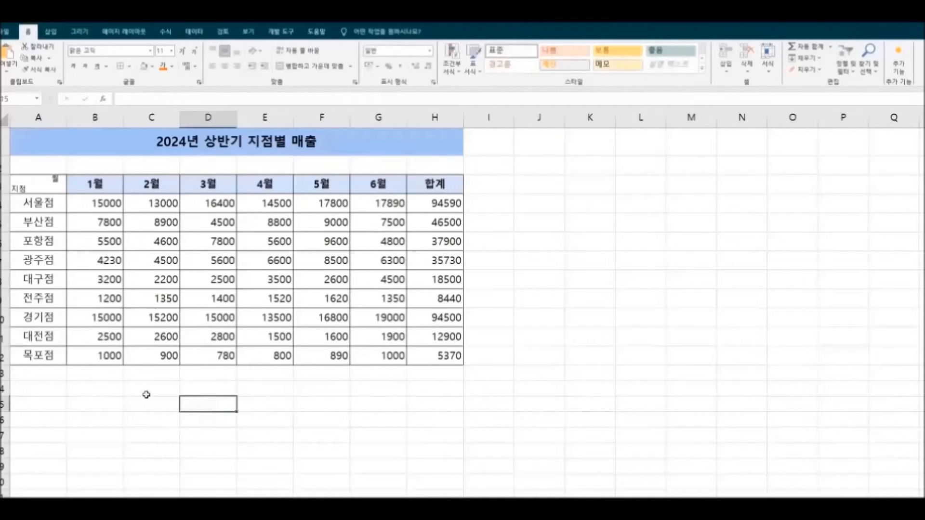
Add a diagonal border from upper left to lower right in cell A3, separating 월 from 지점.
left_click(40, 184)
right_click(46, 188)
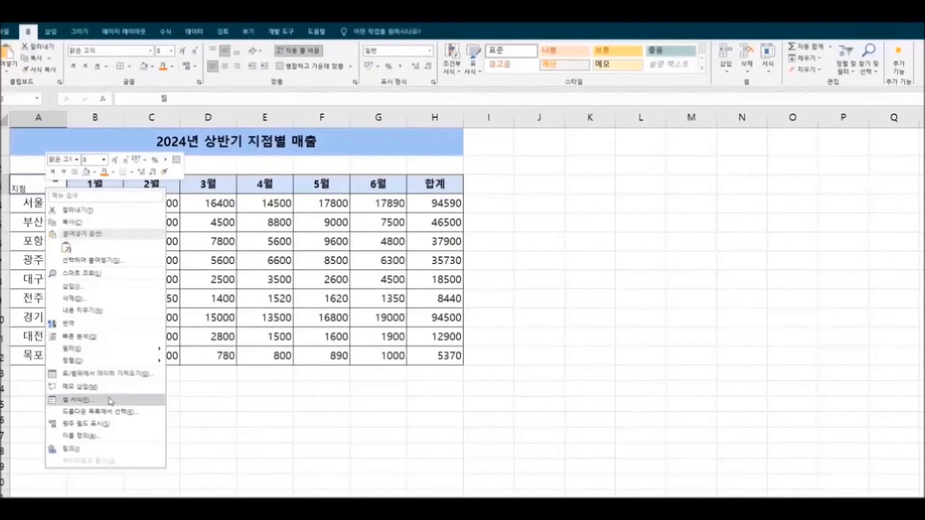
left_click(110, 401)
left_click_drag(94, 247, 268, 171)
left_click(269, 186)
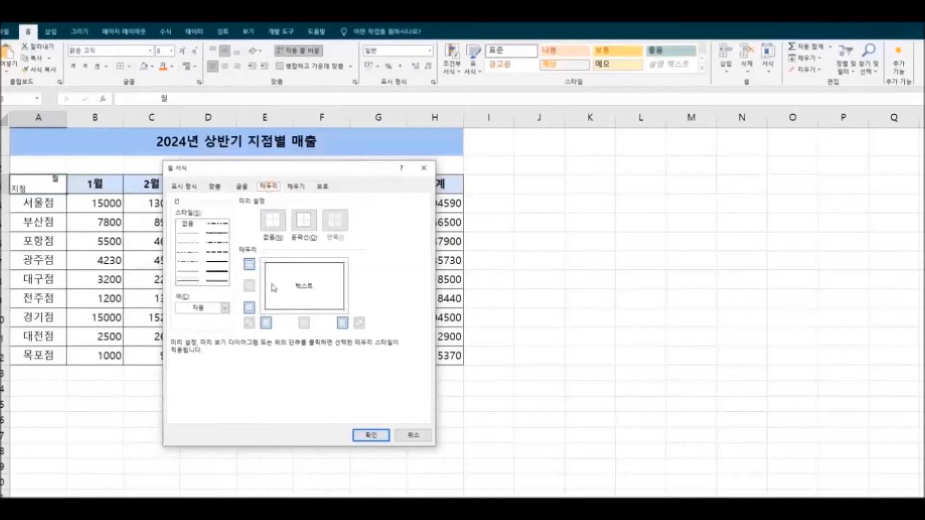
left_click(359, 323)
left_click(371, 434)
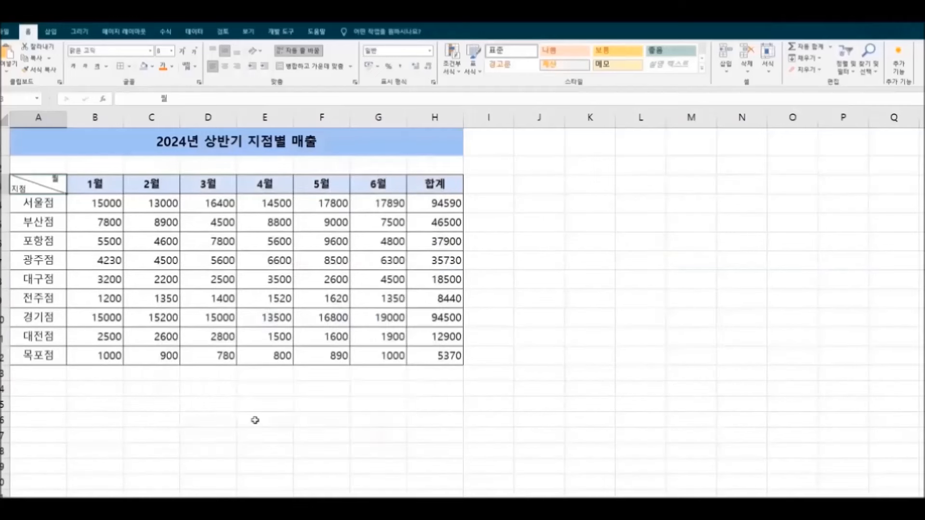
left_click(254, 419)
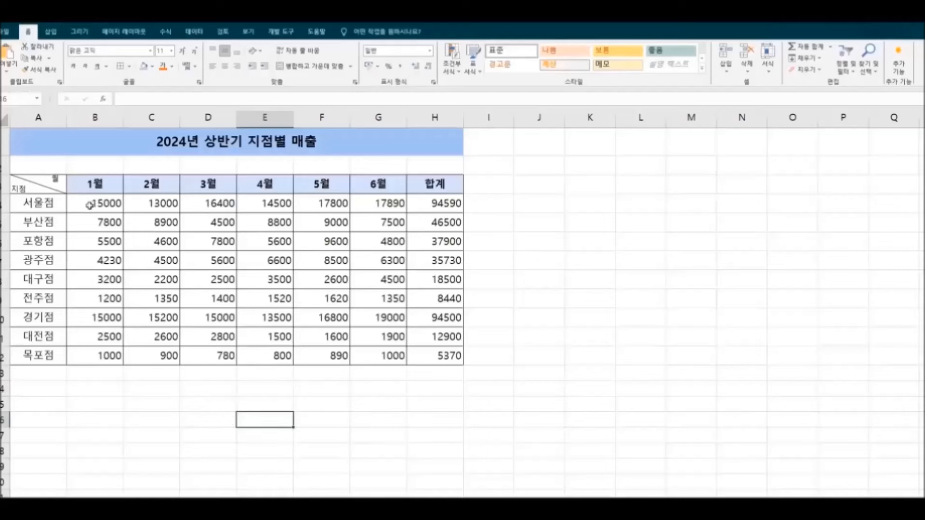
Apply the comma style to the sales figures in B4:H12, including the 합계 column.
left_click_drag(89, 205, 460, 362)
left_click(400, 66)
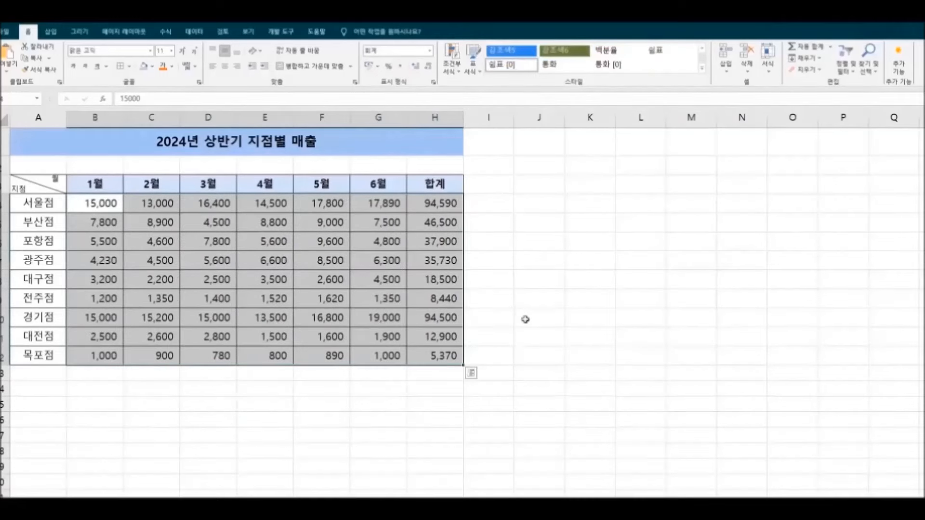
left_click(524, 319)
left_click(571, 410)
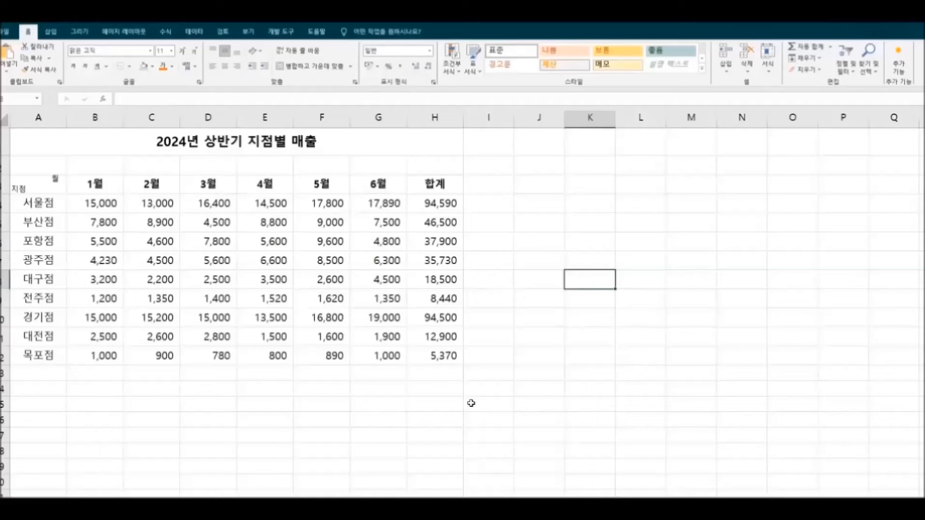
Format A3:H12 as a table with headers, using the medium style with a blue header and gray banded rows.
left_click_drag(27, 184, 414, 354)
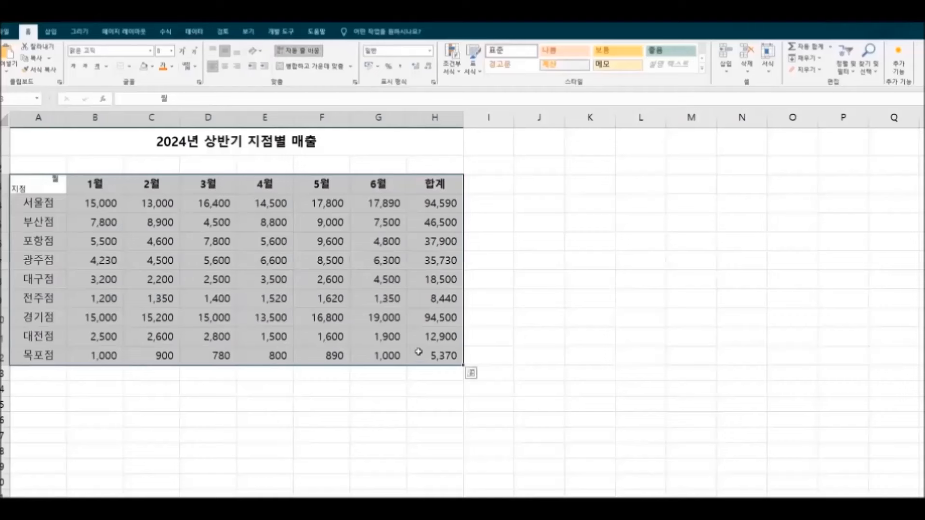
left_click(476, 72)
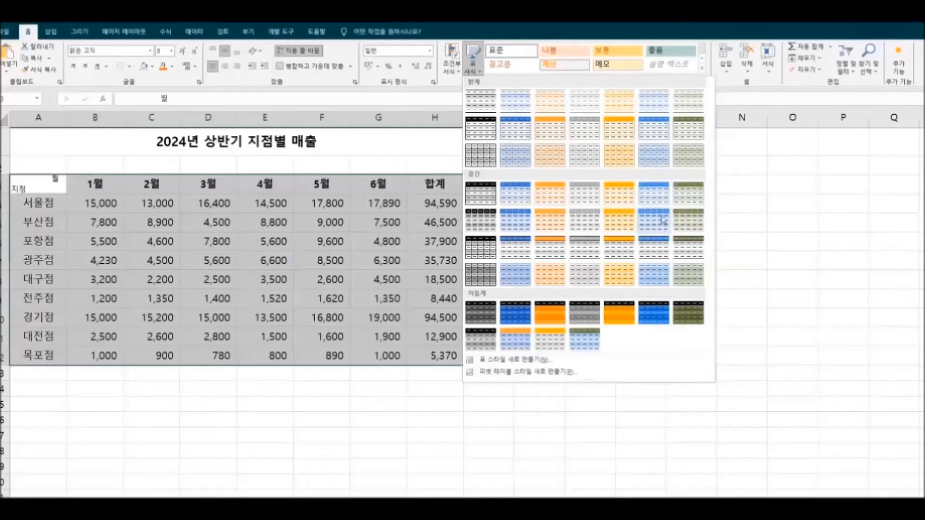
left_click(659, 252)
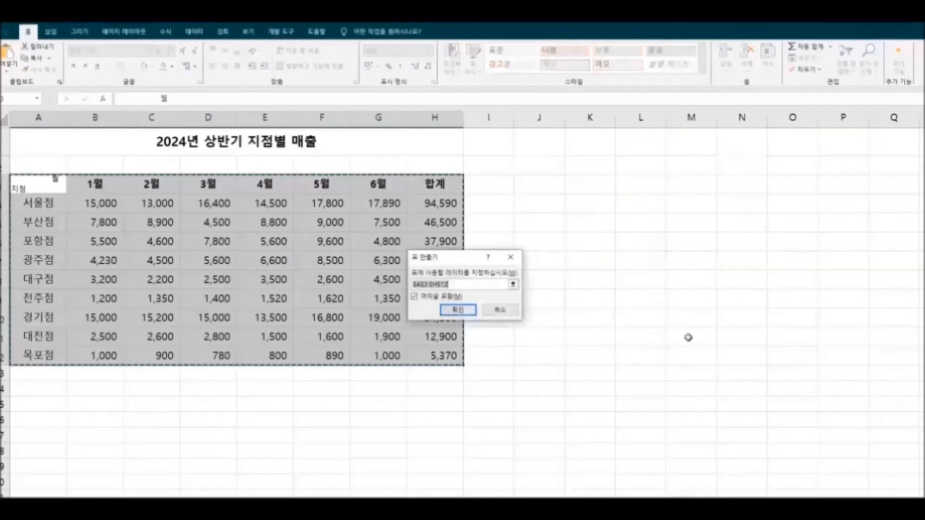
left_click(468, 311)
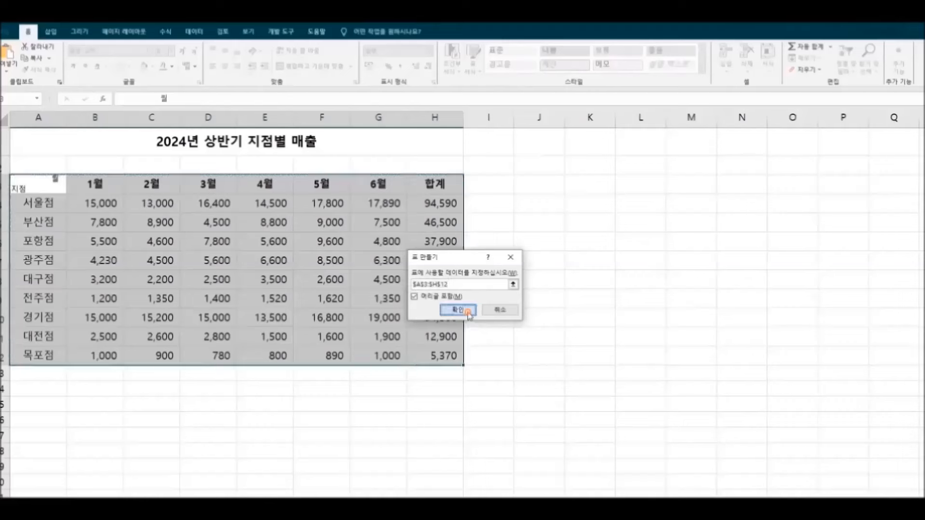
left_click(586, 409)
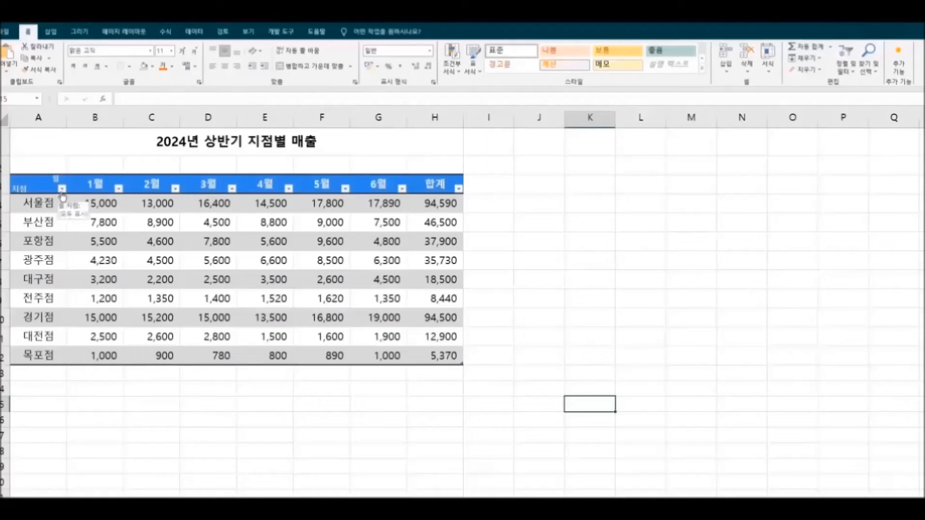
Remove the filter buttons from the table's header row A3:H3.
left_click_drag(41, 185, 443, 192)
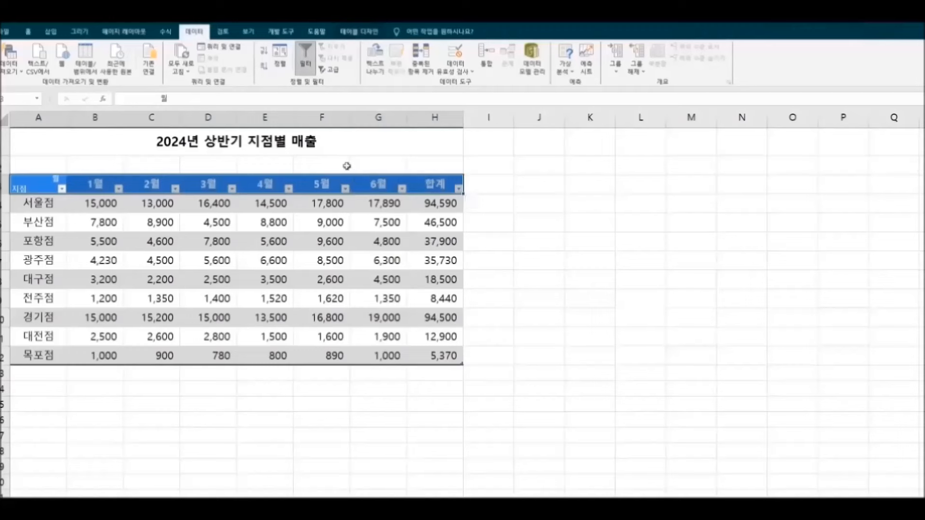
left_click(306, 57)
left_click(549, 241)
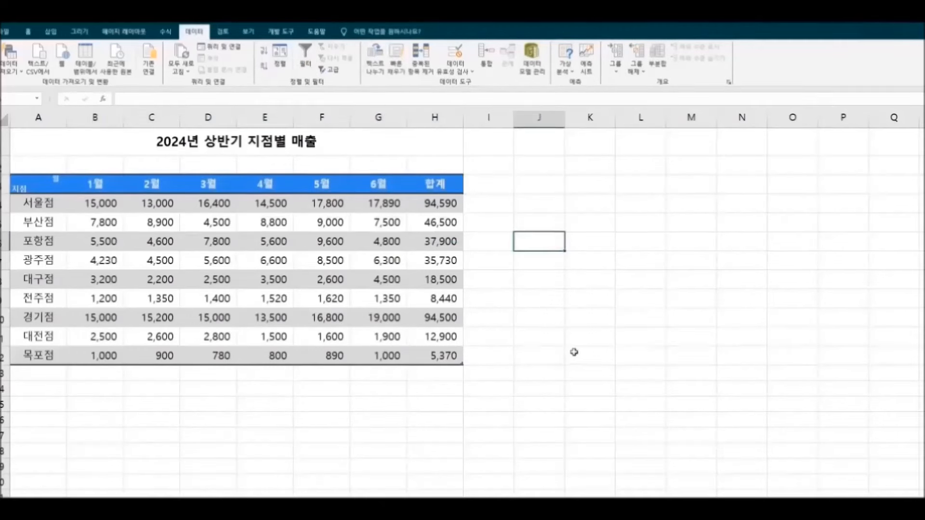
Give the table's blue corner header cell A3 a diagonal border running from upper left to lower right.
left_click(40, 189)
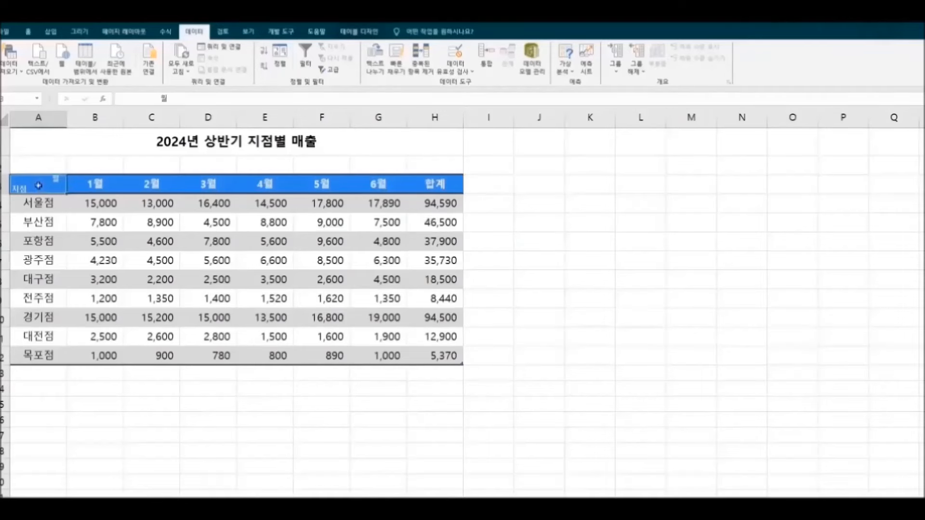
right_click(40, 188)
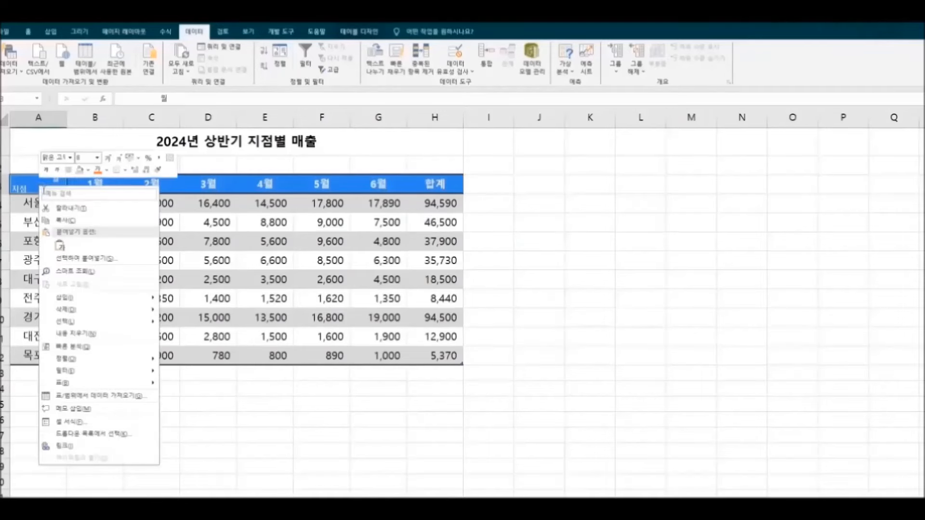
left_click(111, 421)
left_click_drag(117, 251, 465, 126)
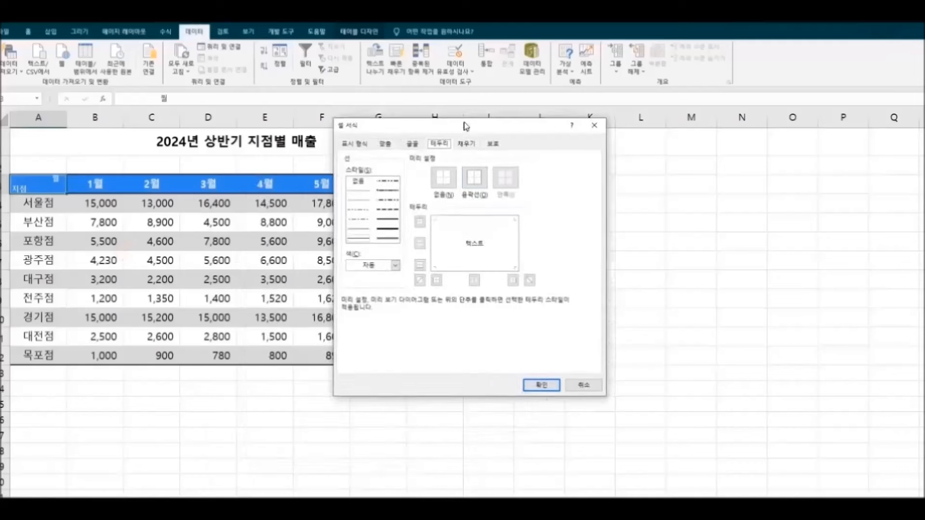
left_click(530, 280)
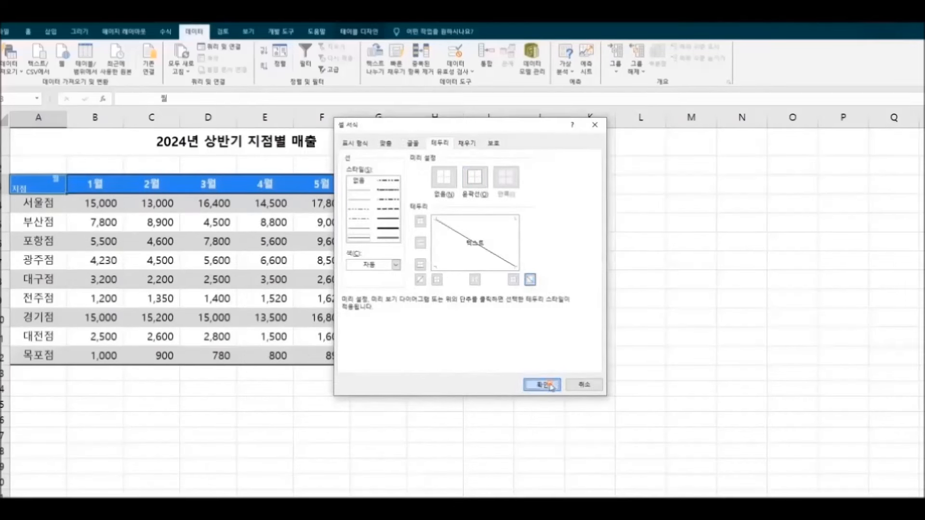
left_click(551, 385)
left_click(568, 389)
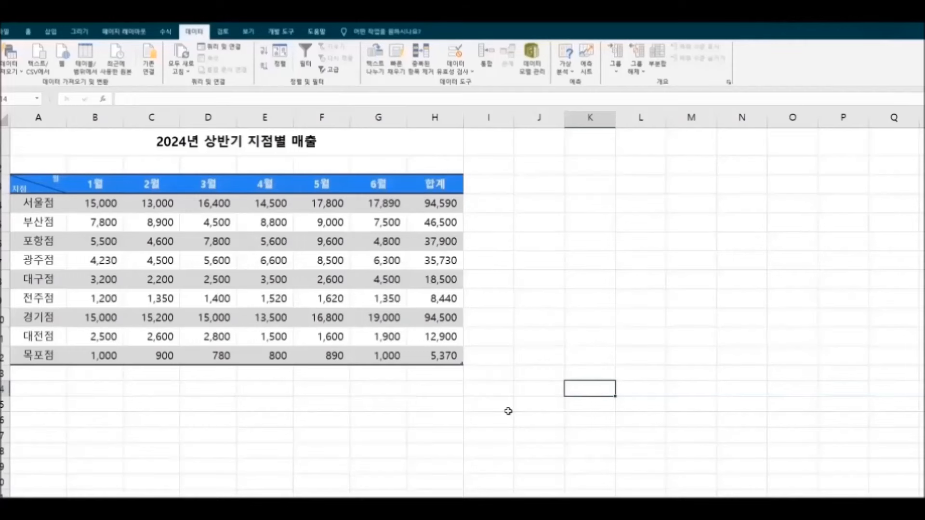
Fill the merged title cell 2024년 상반기 지점별 매출 with a dark blue theme color and make its text white.
left_click(331, 140)
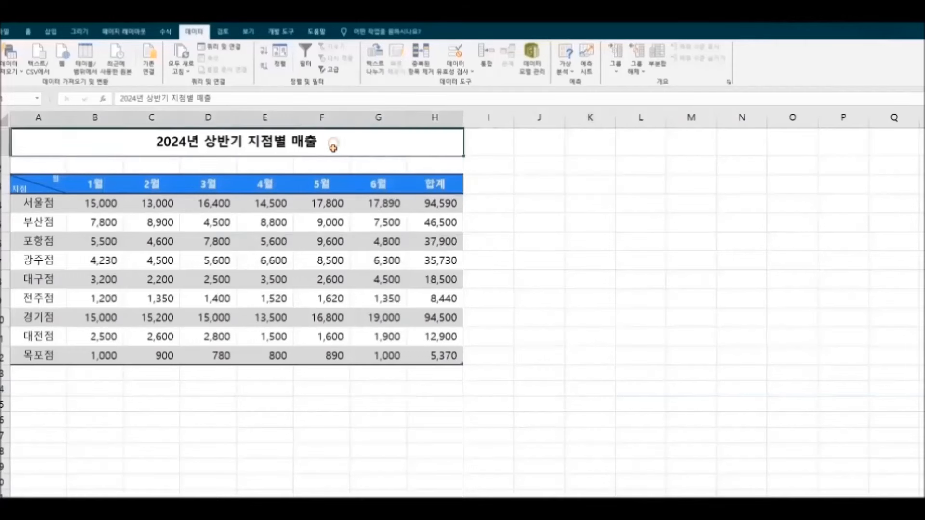
left_click(28, 34)
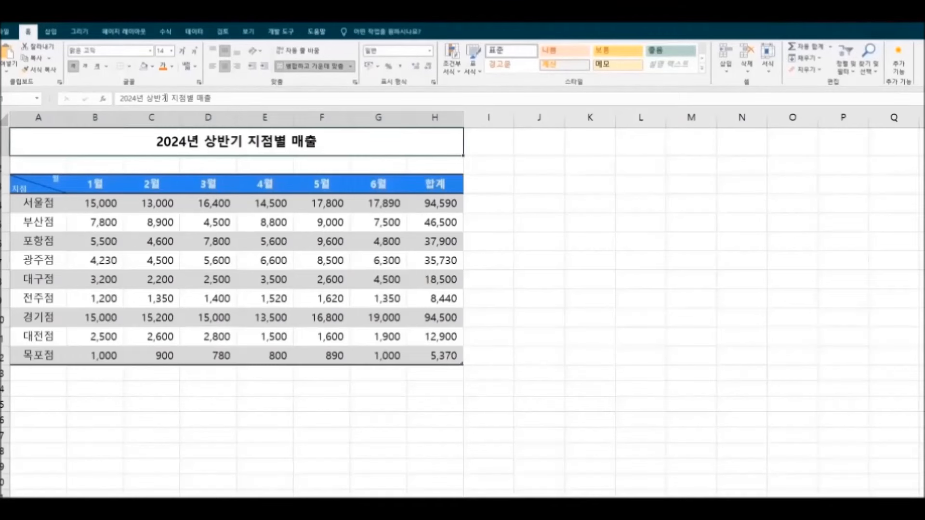
left_click(153, 67)
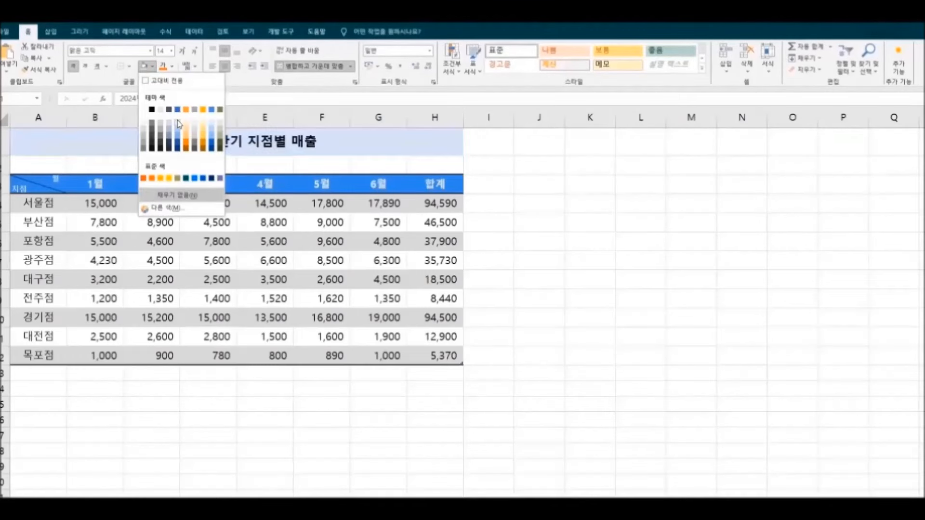
left_click(177, 145)
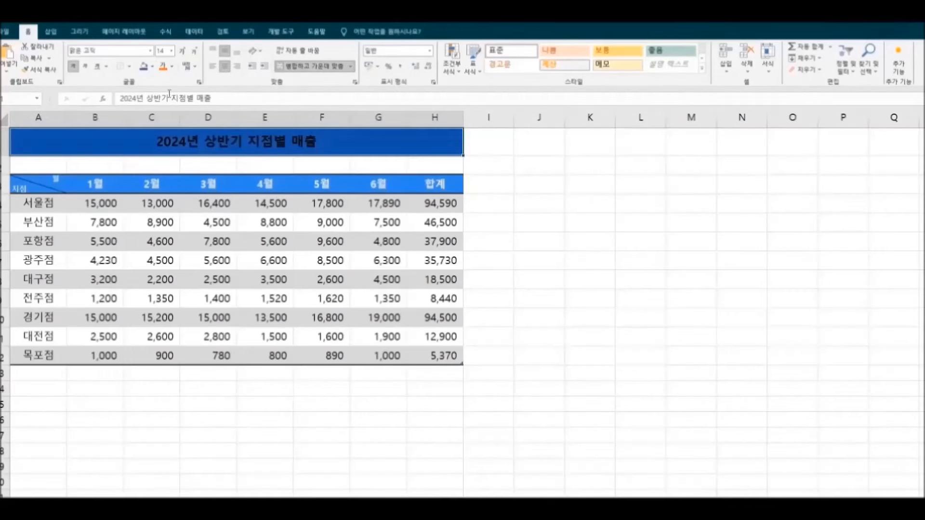
left_click(172, 66)
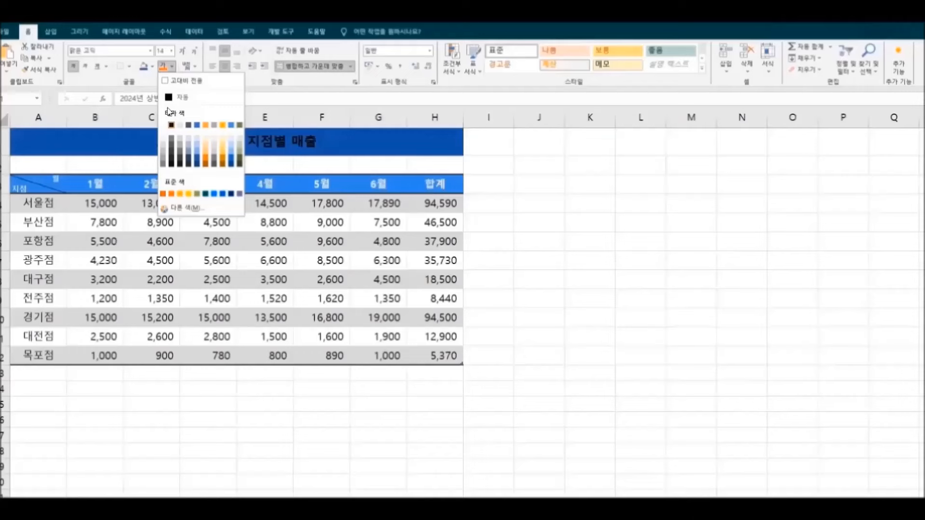
left_click(180, 125)
left_click(527, 180)
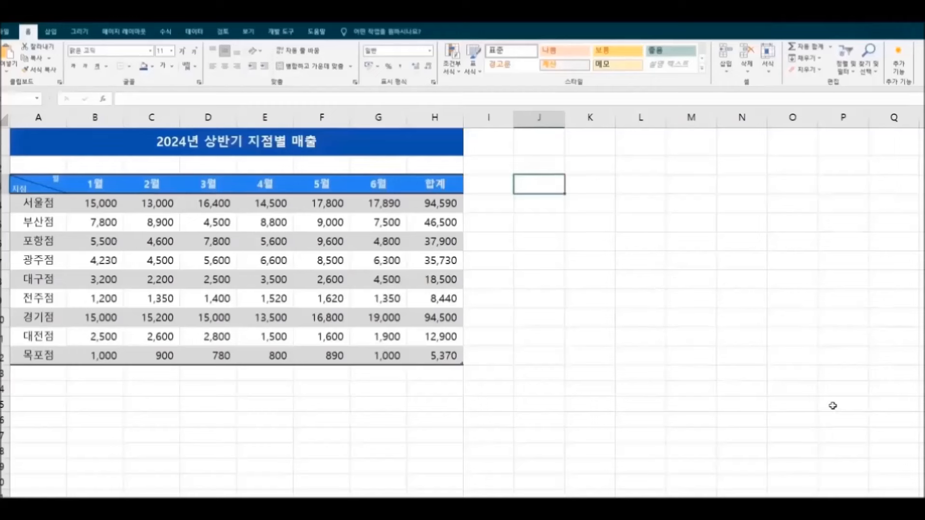
Change the style of table A3:H12 to the medium one with an olive-green header and gray banded rows.
left_click_drag(23, 187, 433, 354)
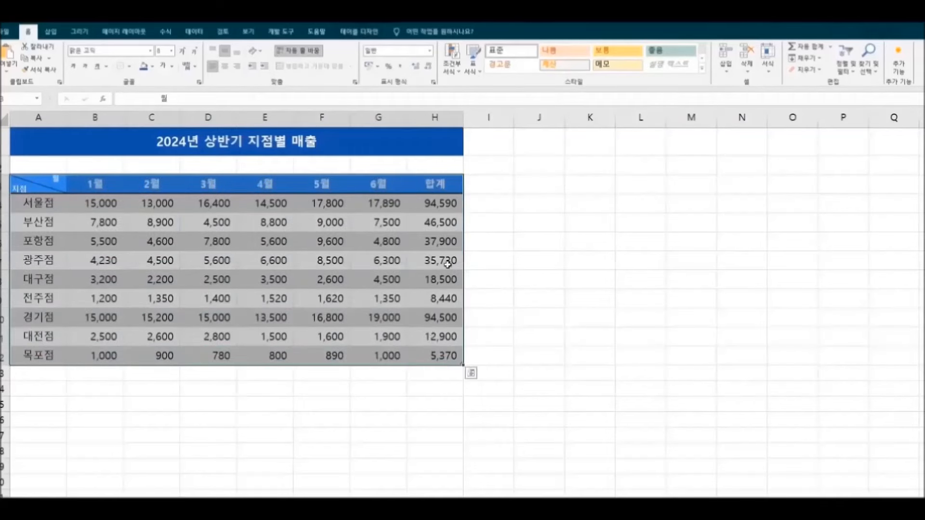
left_click(473, 65)
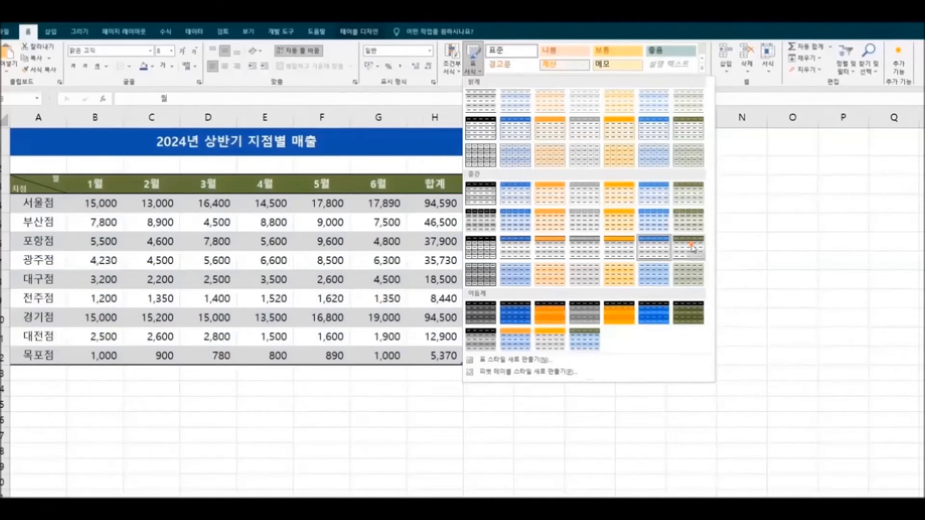
left_click(692, 248)
left_click(643, 303)
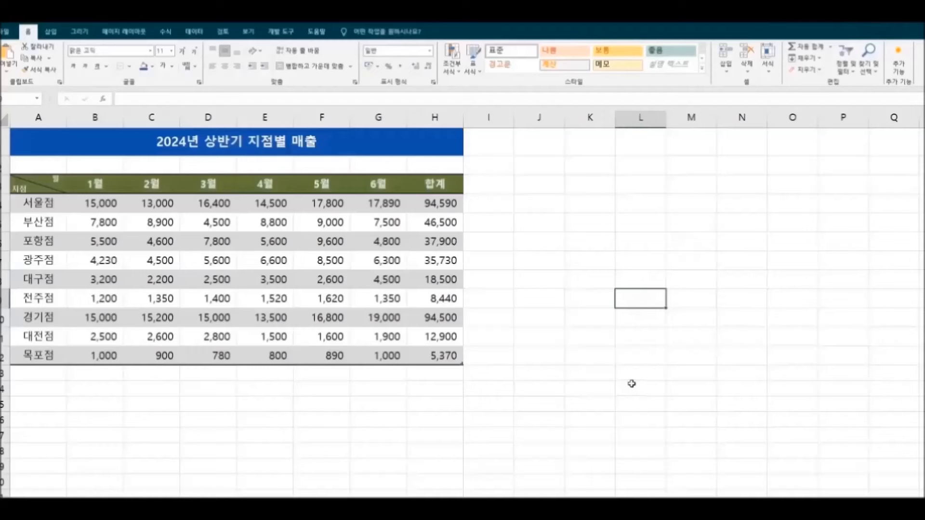
Apply the dark table style with a black header and gray banded rows to A3:H12.
left_click_drag(36, 186, 444, 355)
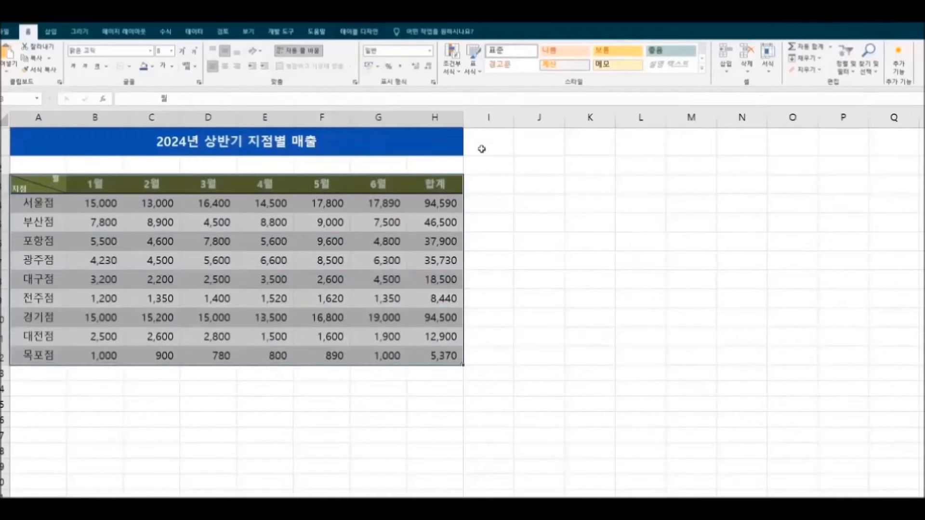
left_click(473, 60)
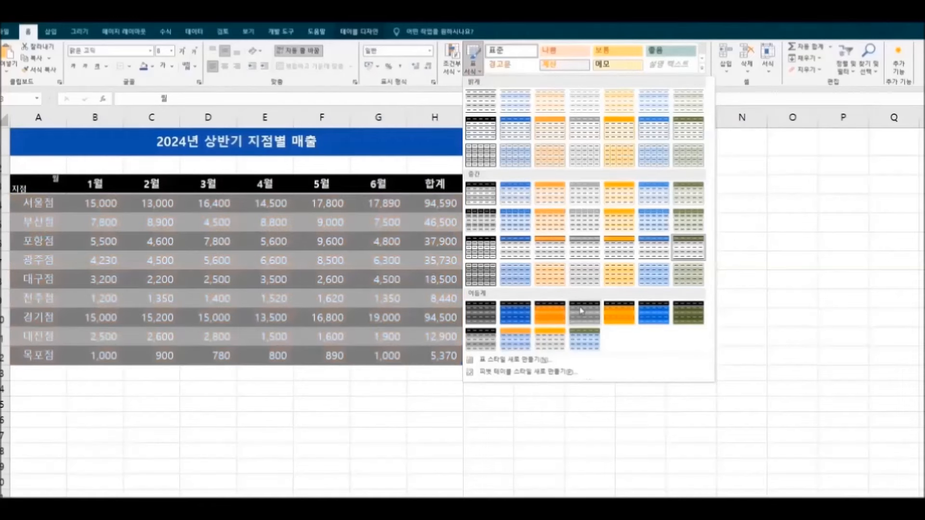
left_click(576, 311)
left_click(599, 316)
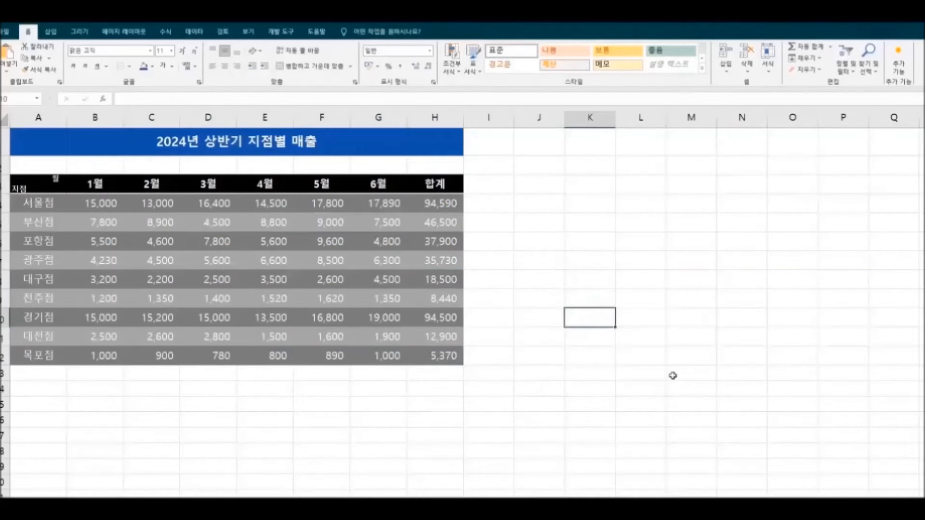